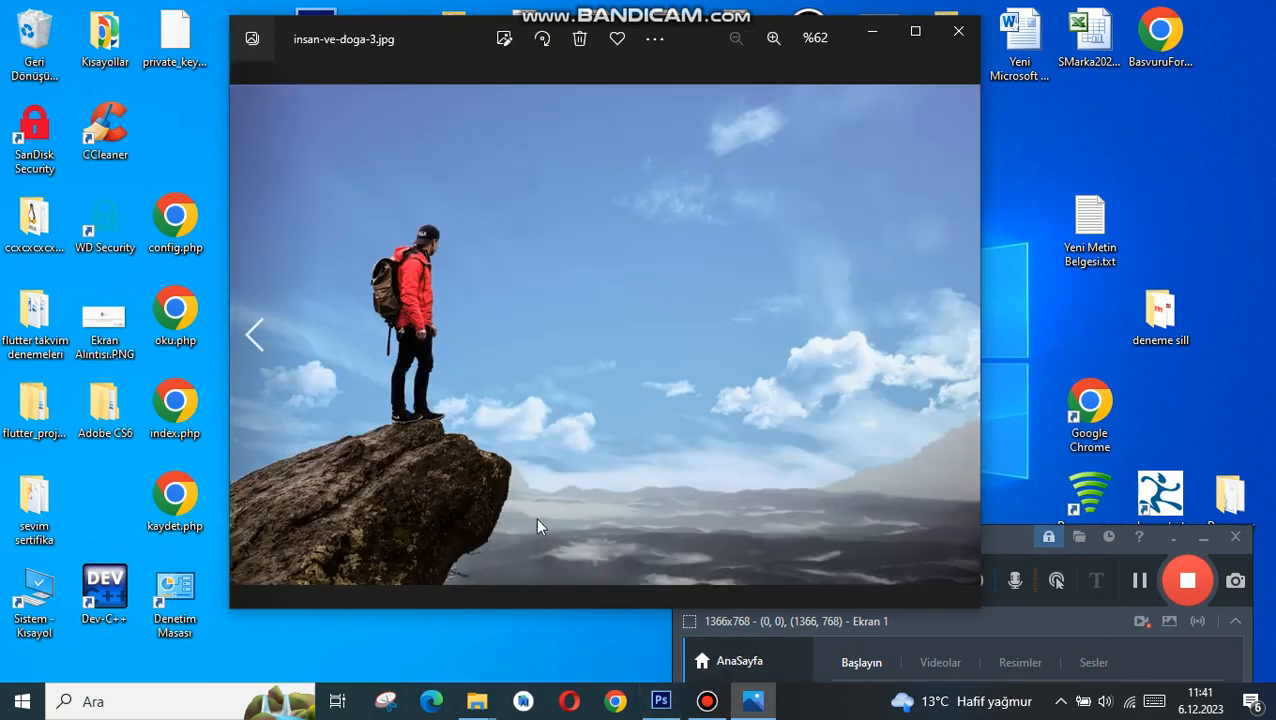
Close the insan-ve-doga-3.jpg photo preview to free the desktop
{"action": "left_click", "coordinate": [661, 701]}
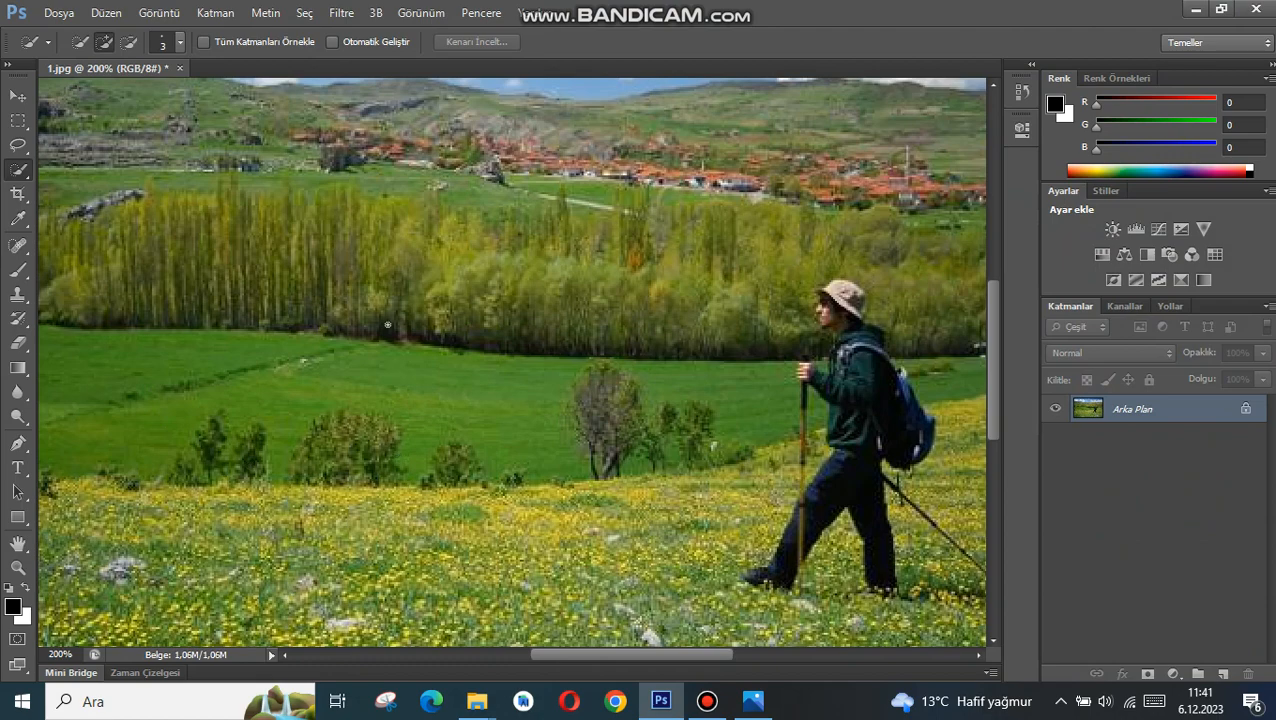
{"action": "left_click", "coordinate": [661, 701]}
{"action": "left_click", "coordinate": [976, 40]}
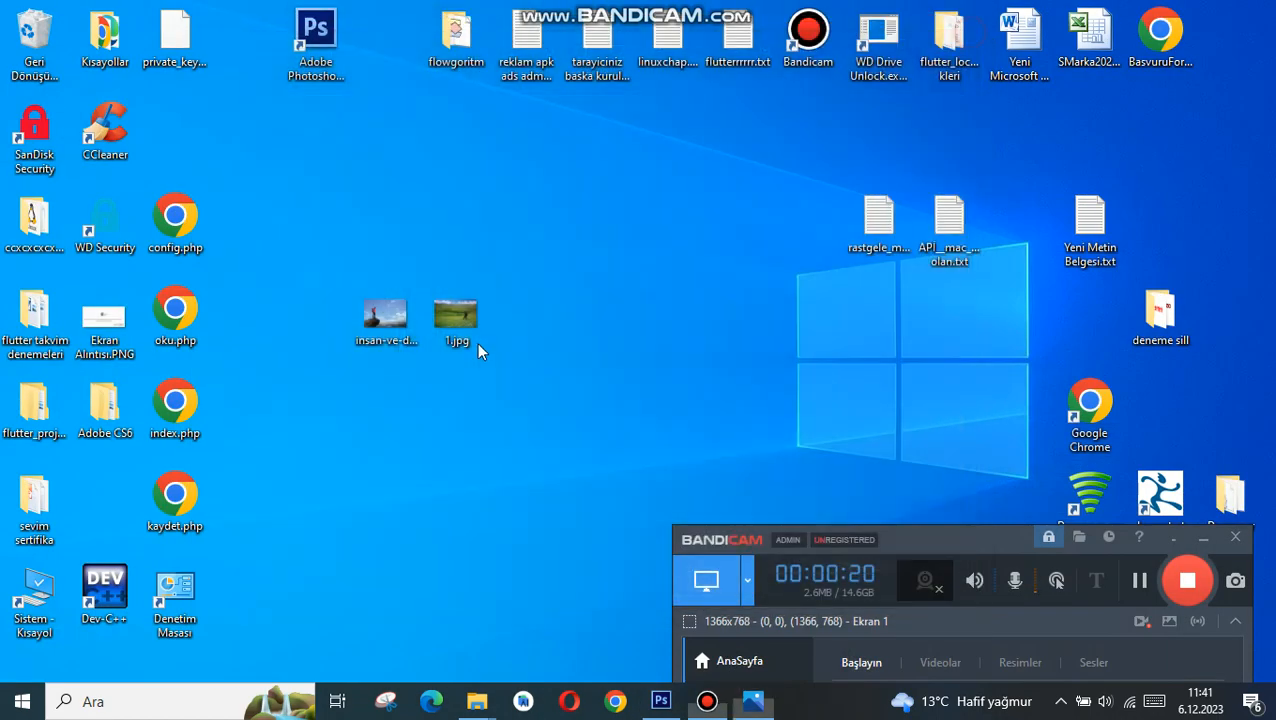
Move the 1.jpg and insan-ve-doga-3.jpg files lower on the desktop and switch back to Photoshop
{"action": "left_click_drag", "start_coordinate": [460, 322], "coordinate": [460, 503]}
{"action": "left_click", "coordinate": [661, 703]}
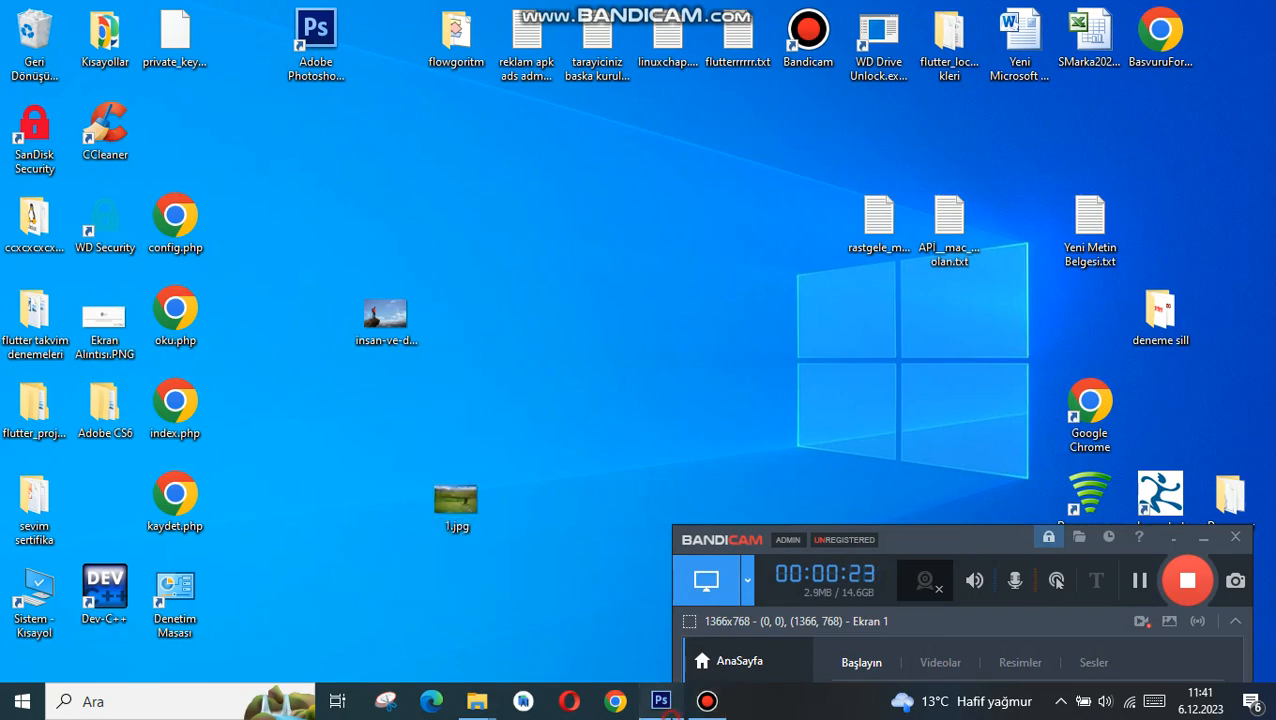
{"action": "left_click", "coordinate": [661, 701]}
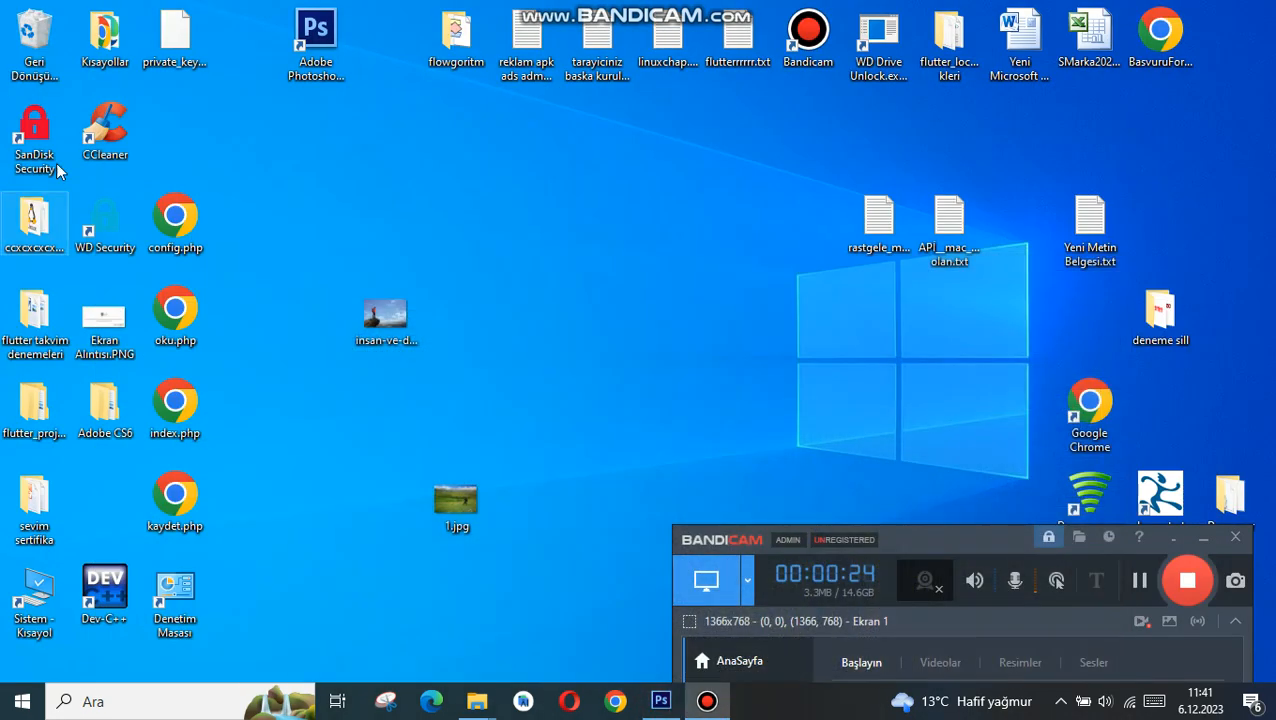
{"action": "left_click_drag", "start_coordinate": [382, 322], "coordinate": [383, 412]}
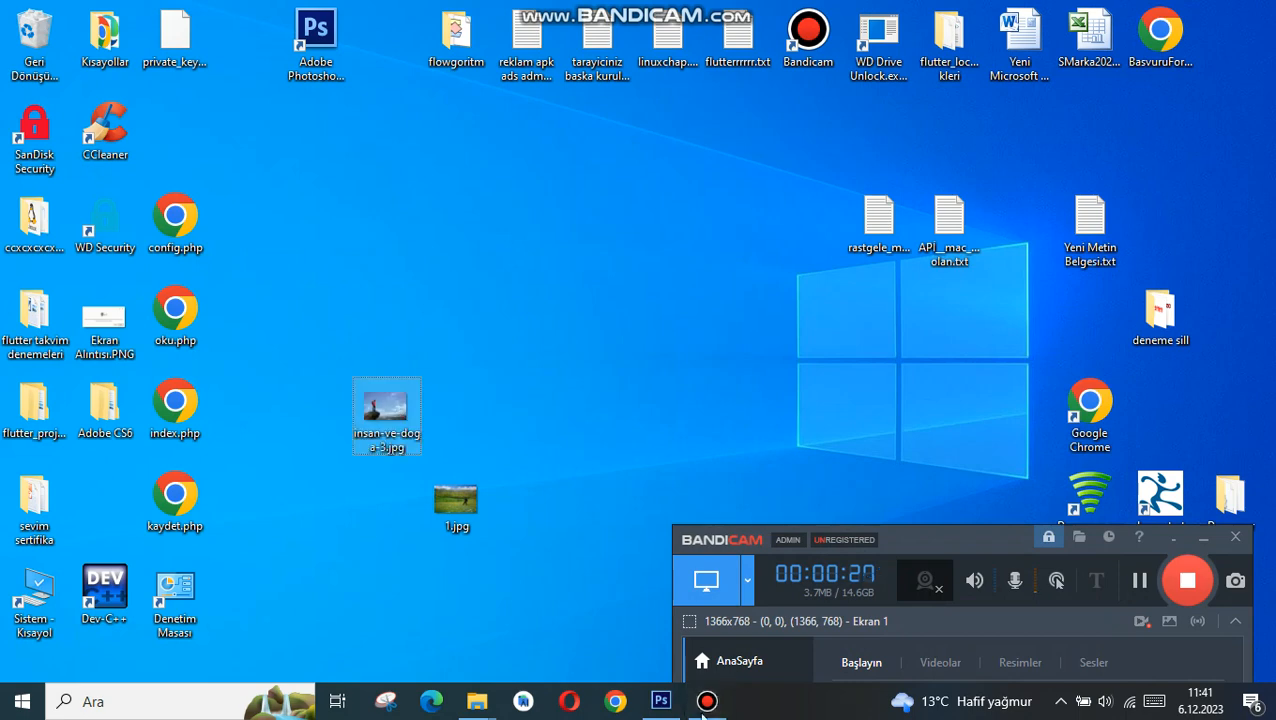
{"action": "left_click", "coordinate": [661, 701]}
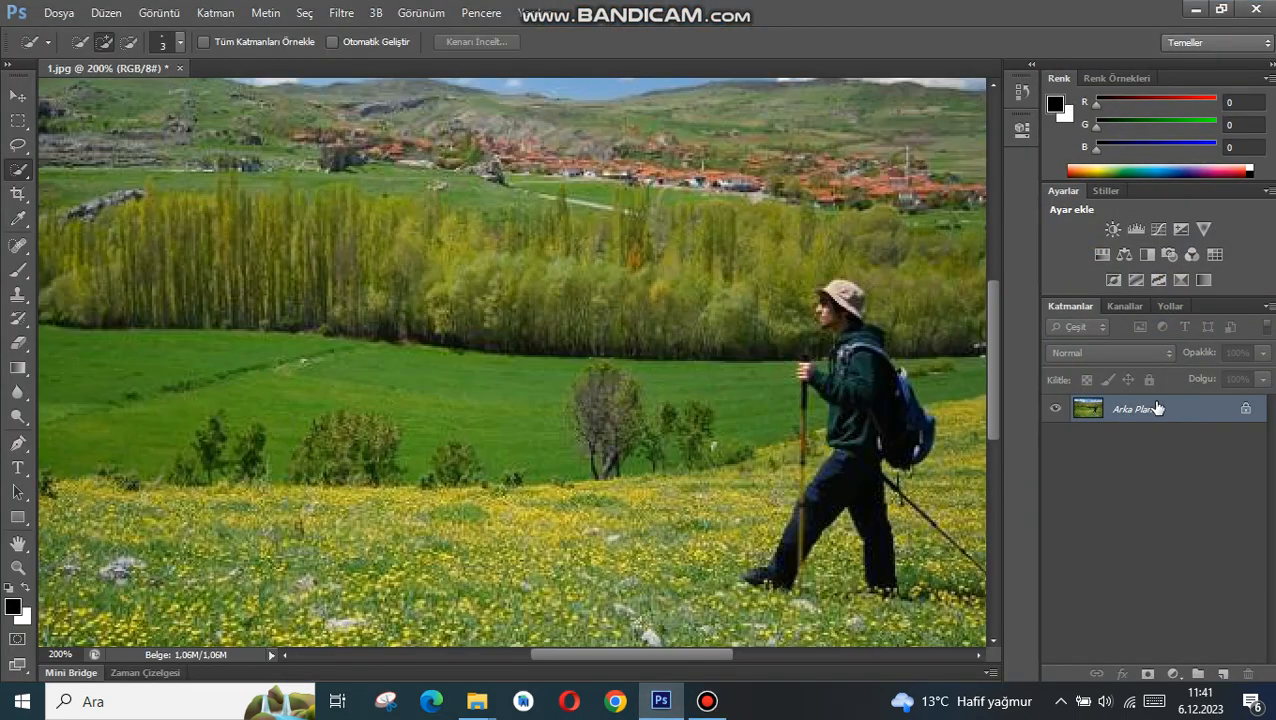
Convert the locked background to the regular layer Katman 0 and place insan-ve-doga-3.jpg from the desktop into the 1.jpg document
{"action": "double_click", "coordinate": [1158, 409]}
{"action": "left_click", "coordinate": [812, 221]}
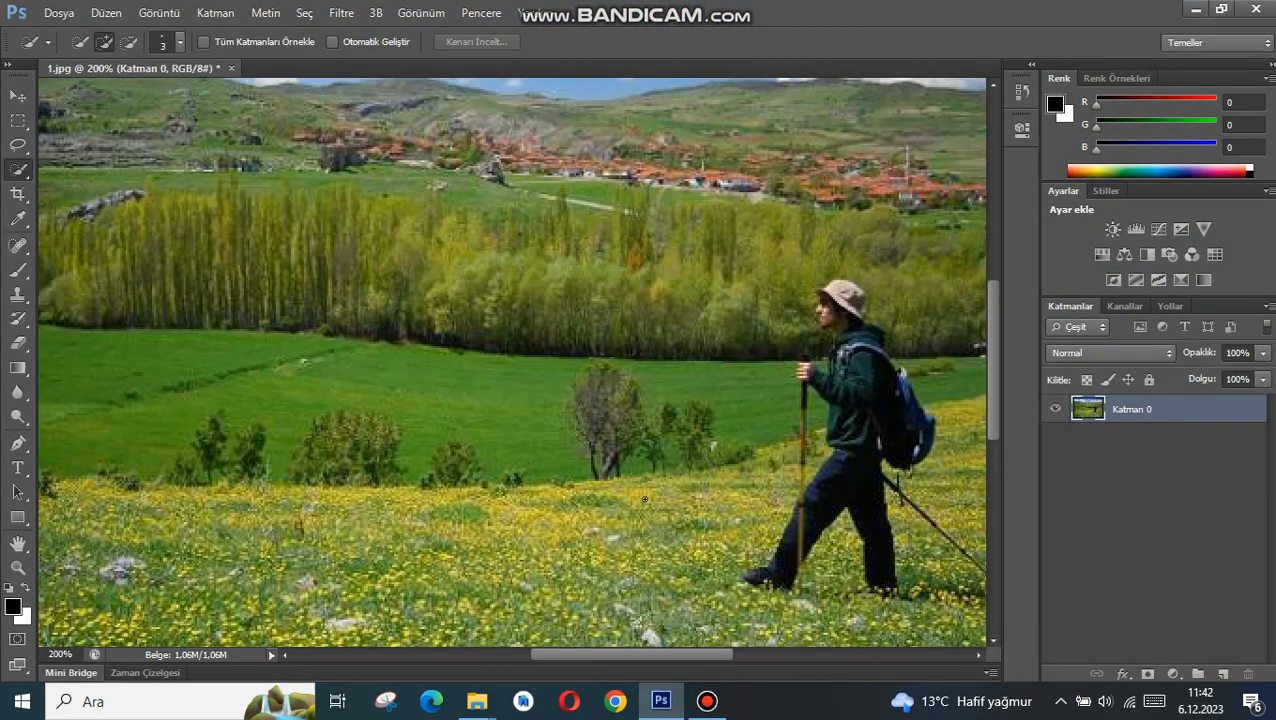
{"action": "left_click", "coordinate": [659, 701]}
{"action": "left_click_drag", "start_coordinate": [407, 390], "coordinate": [524, 376]}
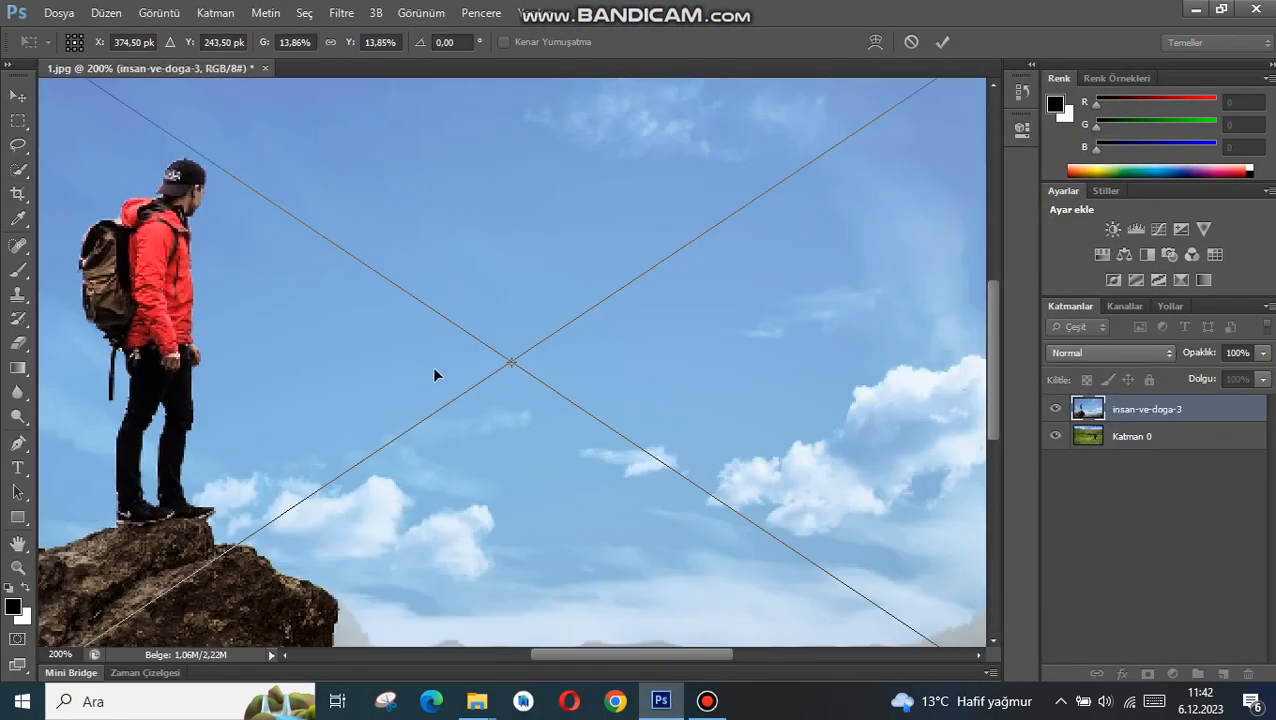
Stretch the placed image to about 14.06% width and 13.94% height so it covers the whole canvas
{"action": "left_click", "coordinate": [420, 13]}
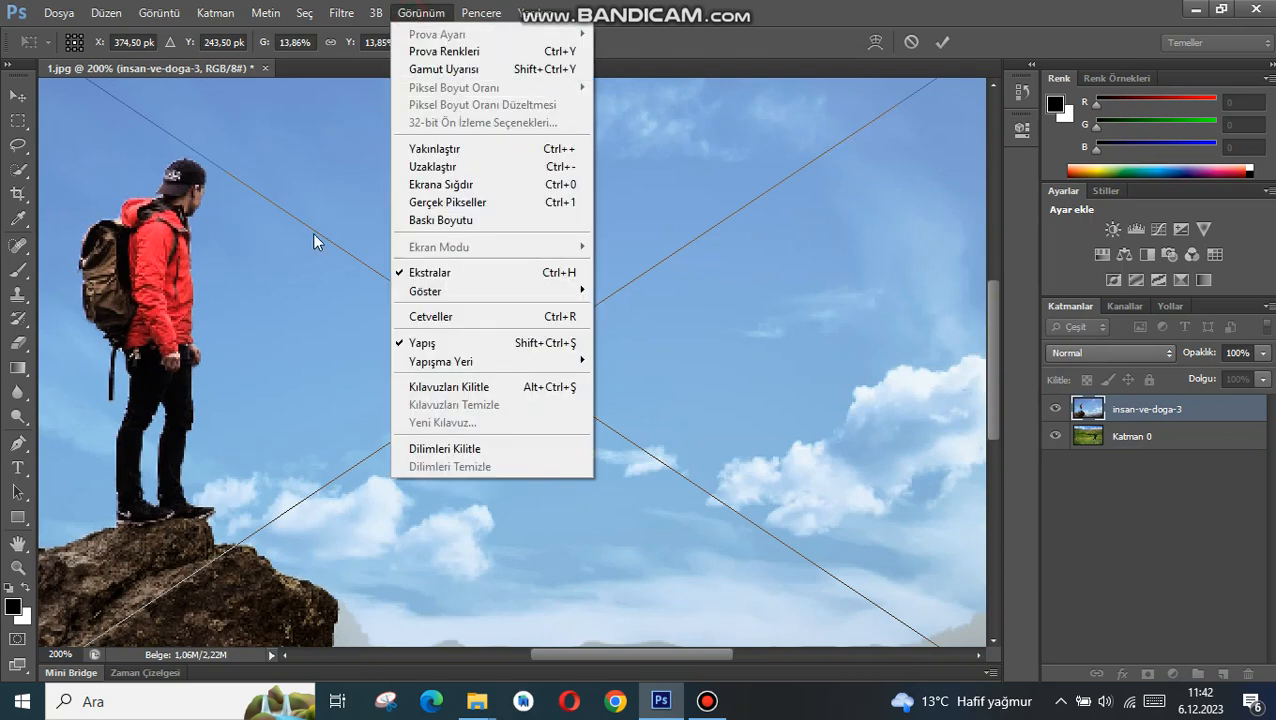
{"action": "left_click", "coordinate": [498, 165]}
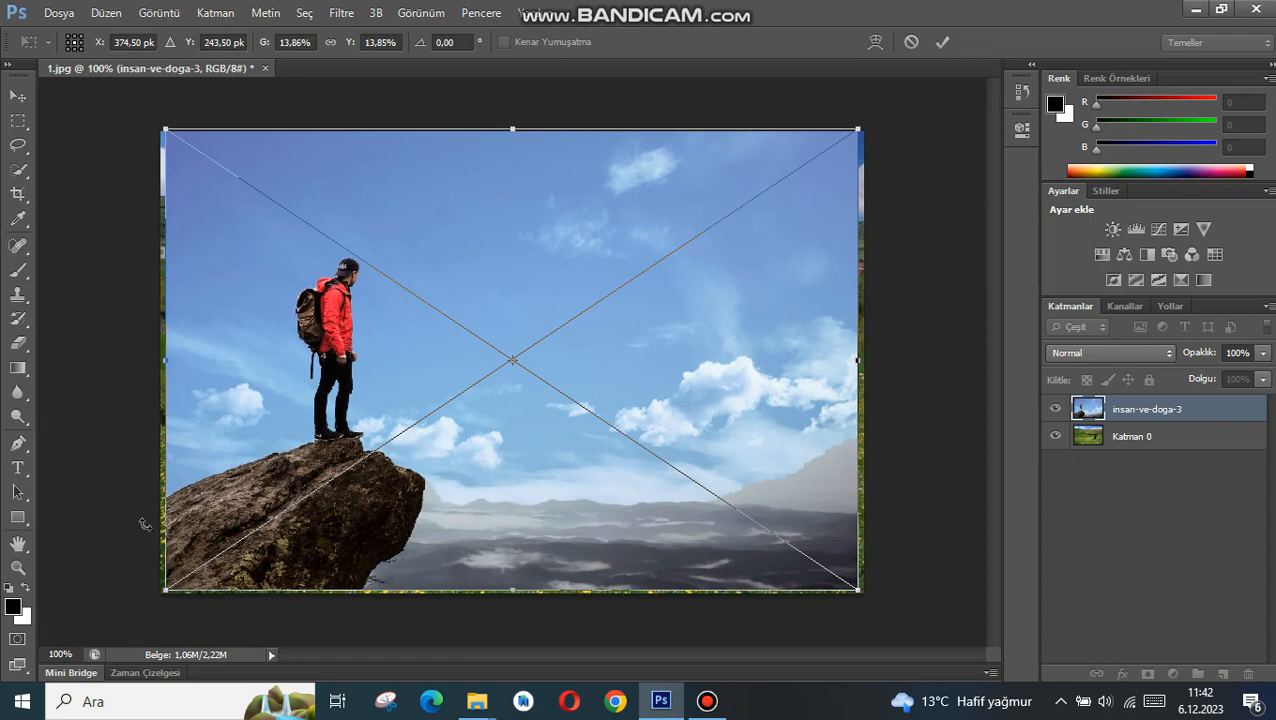
{"action": "mouse_move", "coordinate": [513, 591]}
{"action": "left_mouse_down"}
{"action": "mouse_move", "coordinate": [513, 607]}
{"action": "mouse_move", "coordinate": [513, 595]}
{"action": "left_mouse_up"}
{"action": "left_click_drag", "start_coordinate": [166, 360], "coordinate": [161, 360]}
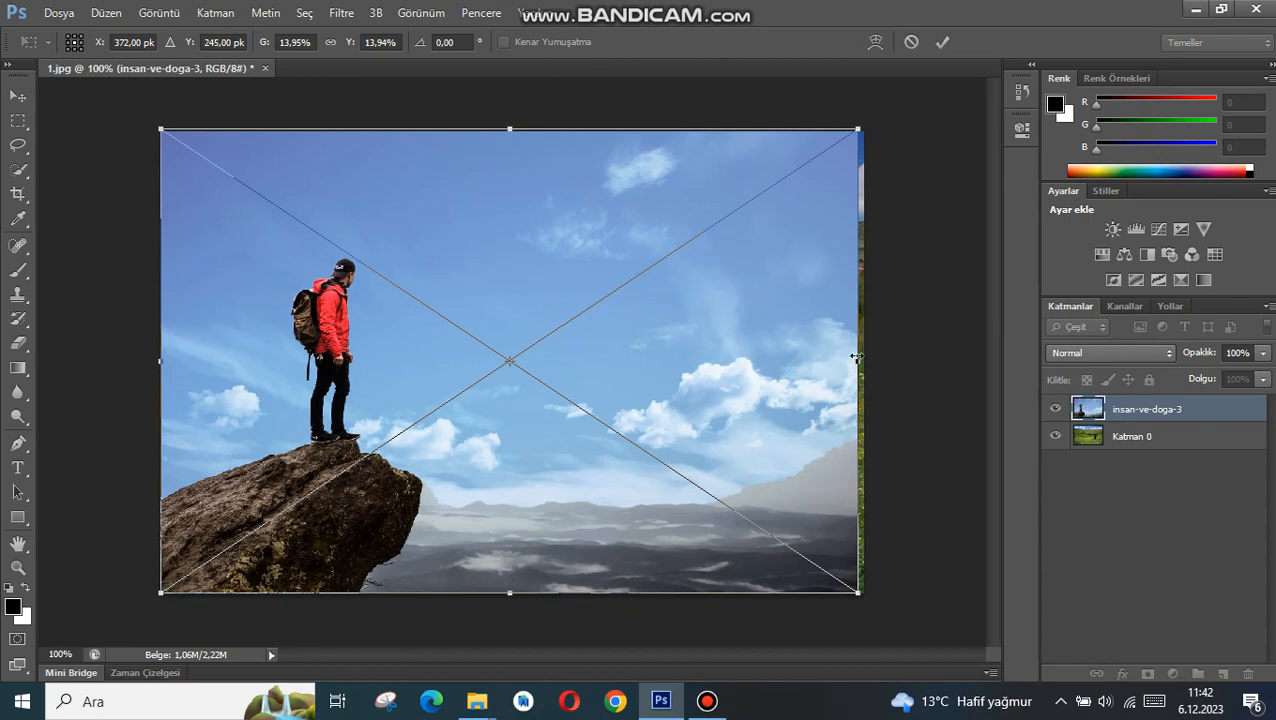
{"action": "left_click_drag", "start_coordinate": [858, 360], "coordinate": [863, 360]}
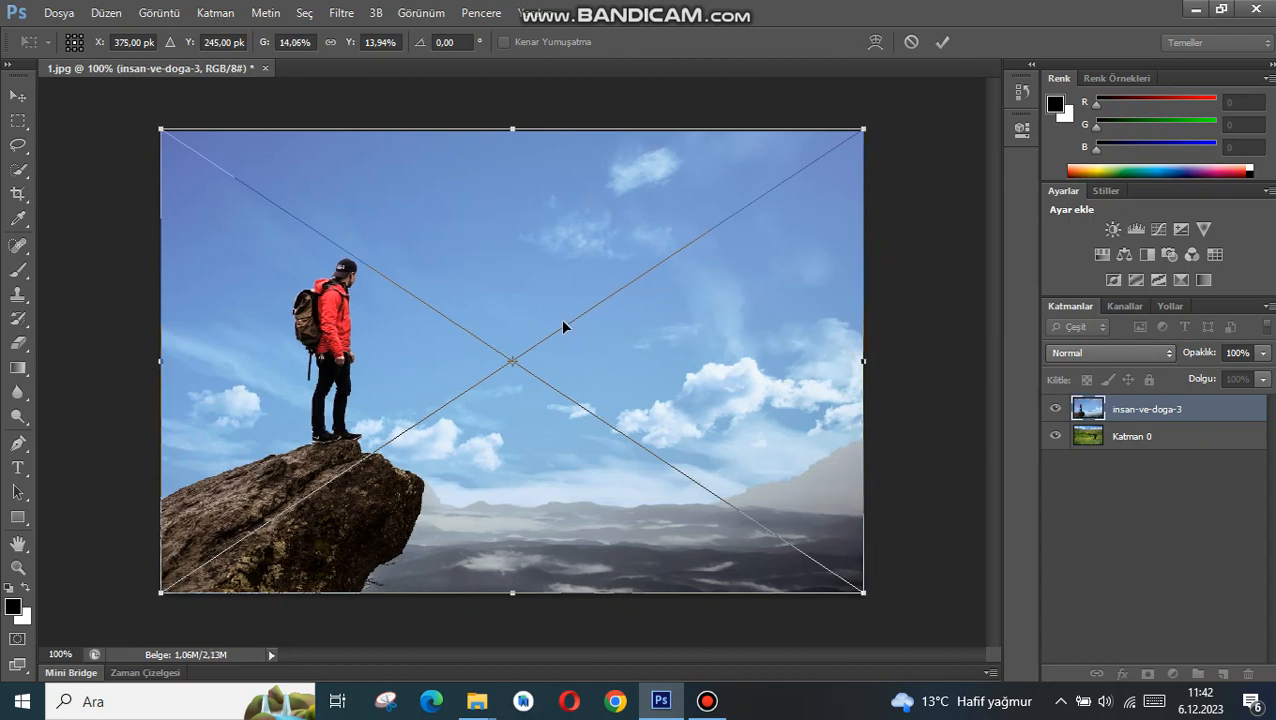
Commit the placement of the insan-ve-doga-3 image
{"action": "left_click", "coordinate": [435, 22]}
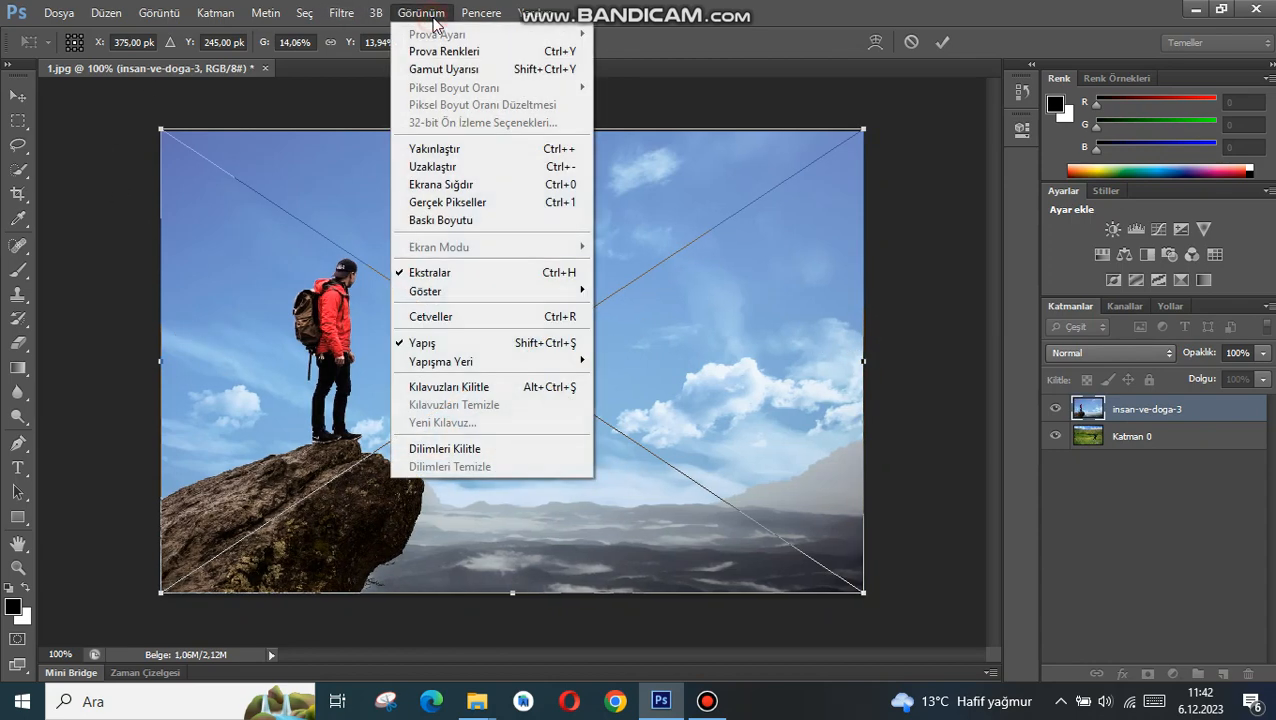
{"action": "left_click", "coordinate": [495, 149]}
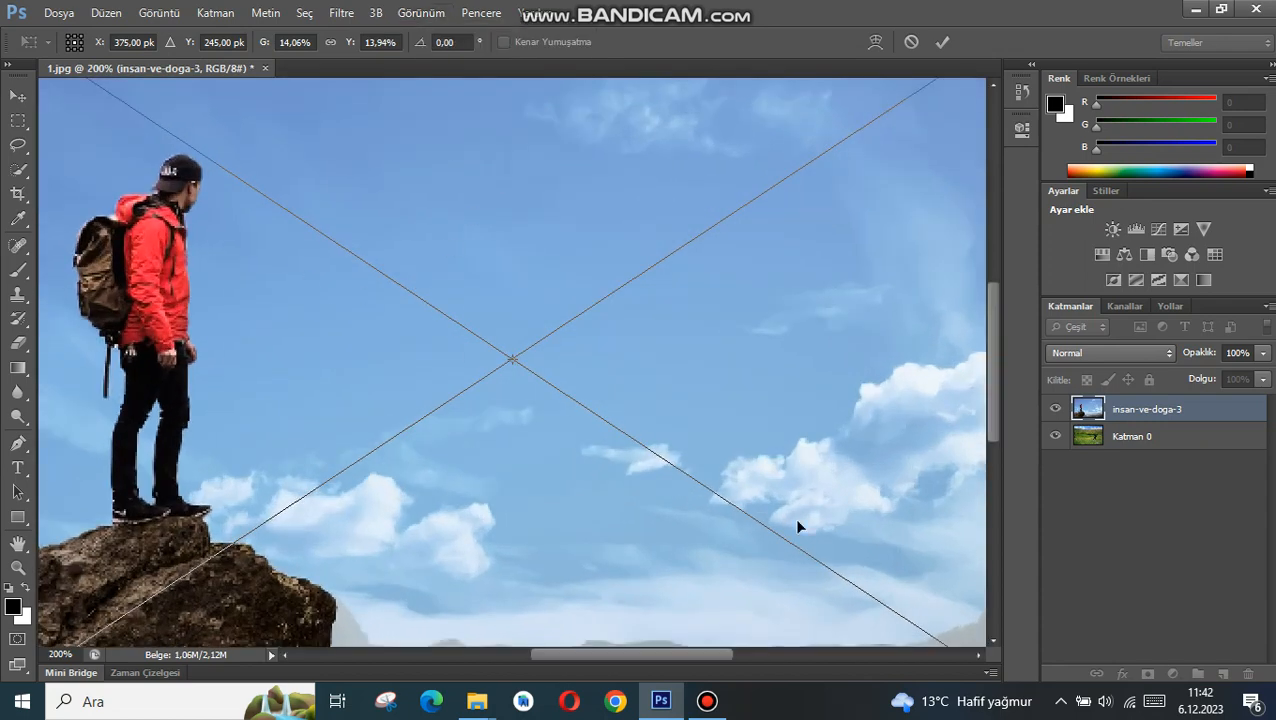
{"action": "left_click_drag", "start_coordinate": [716, 660], "coordinate": [664, 660]}
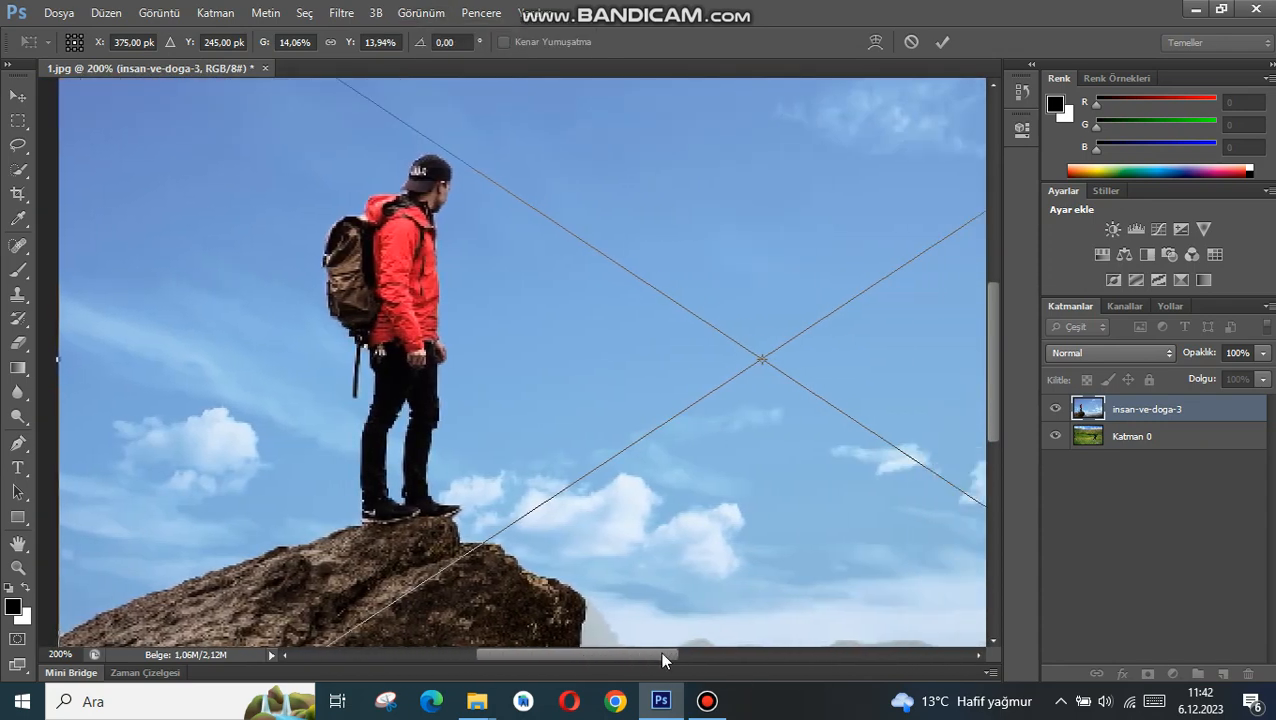
{"action": "mouse_move", "coordinate": [996, 377]}
{"action": "left_mouse_down"}
{"action": "mouse_move", "coordinate": [996, 402]}
{"action": "mouse_move", "coordinate": [993, 381]}
{"action": "left_mouse_up"}
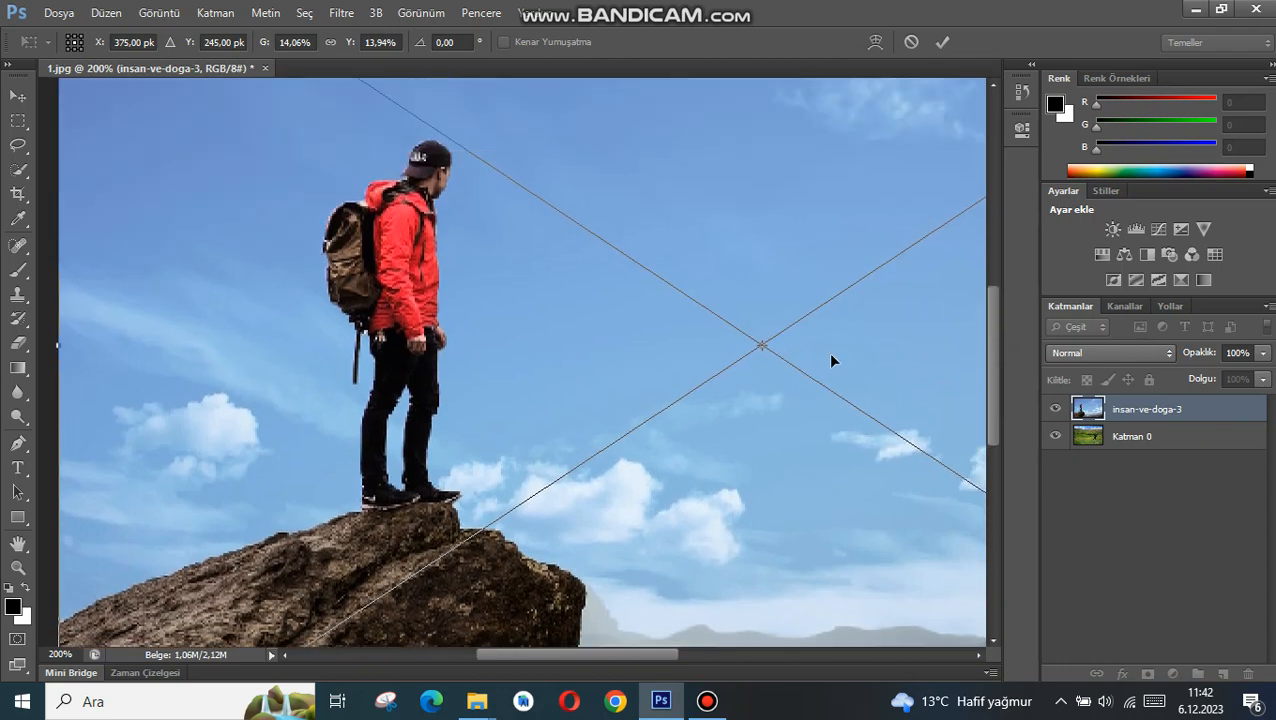
{"action": "left_click", "coordinate": [19, 146]}
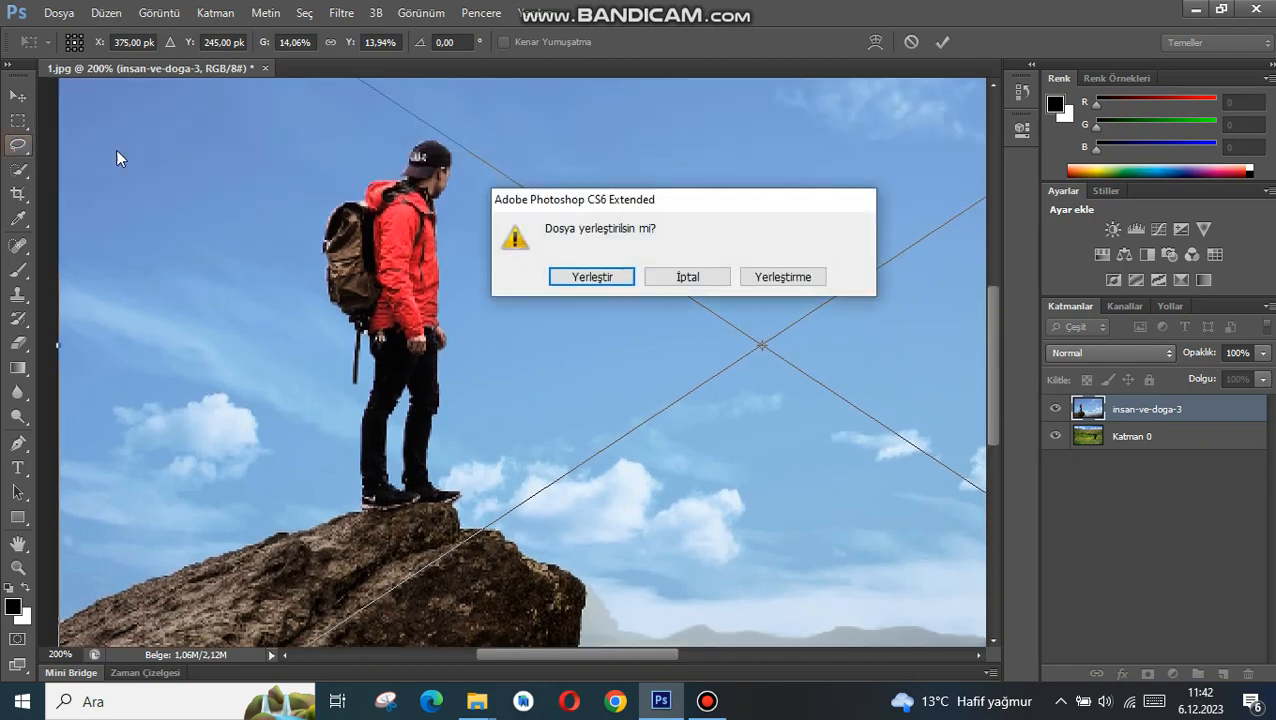
{"action": "left_click", "coordinate": [615, 279]}
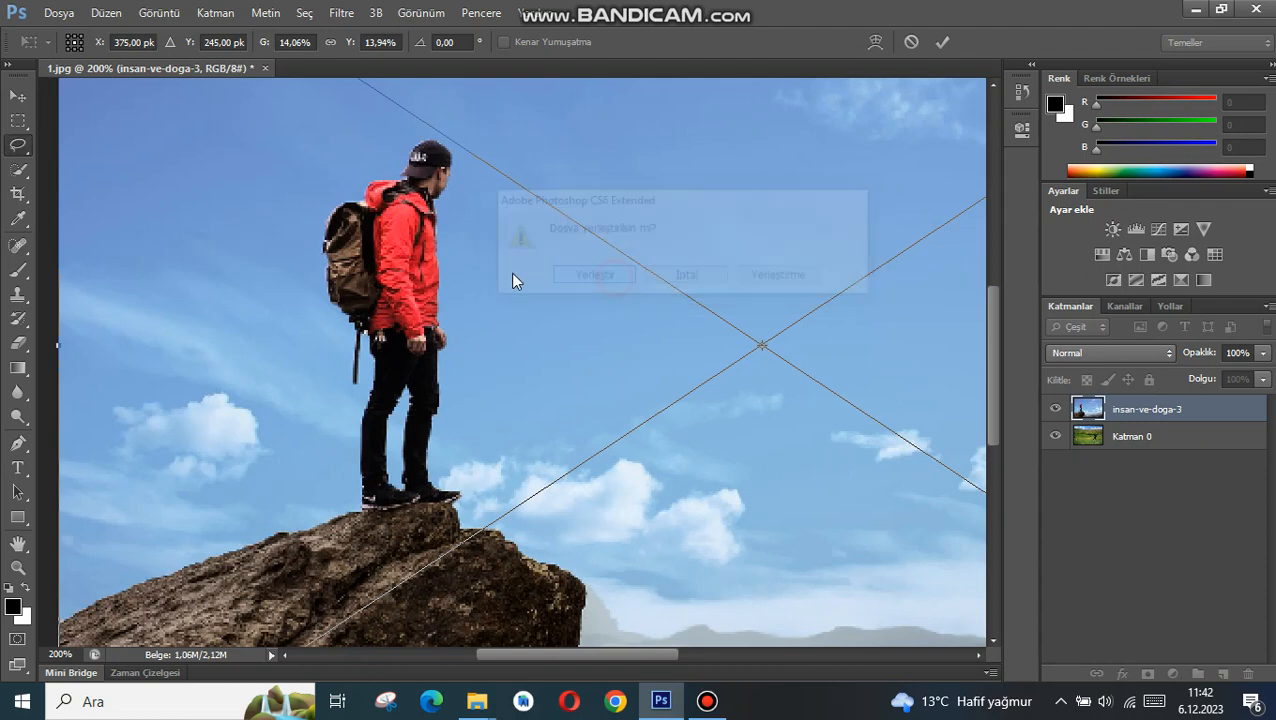
Select the hiker in the red jacket and his backpack with the Quick Selection tool in add mode
{"action": "left_click", "coordinate": [18, 186]}
{"action": "left_click", "coordinate": [17, 175]}
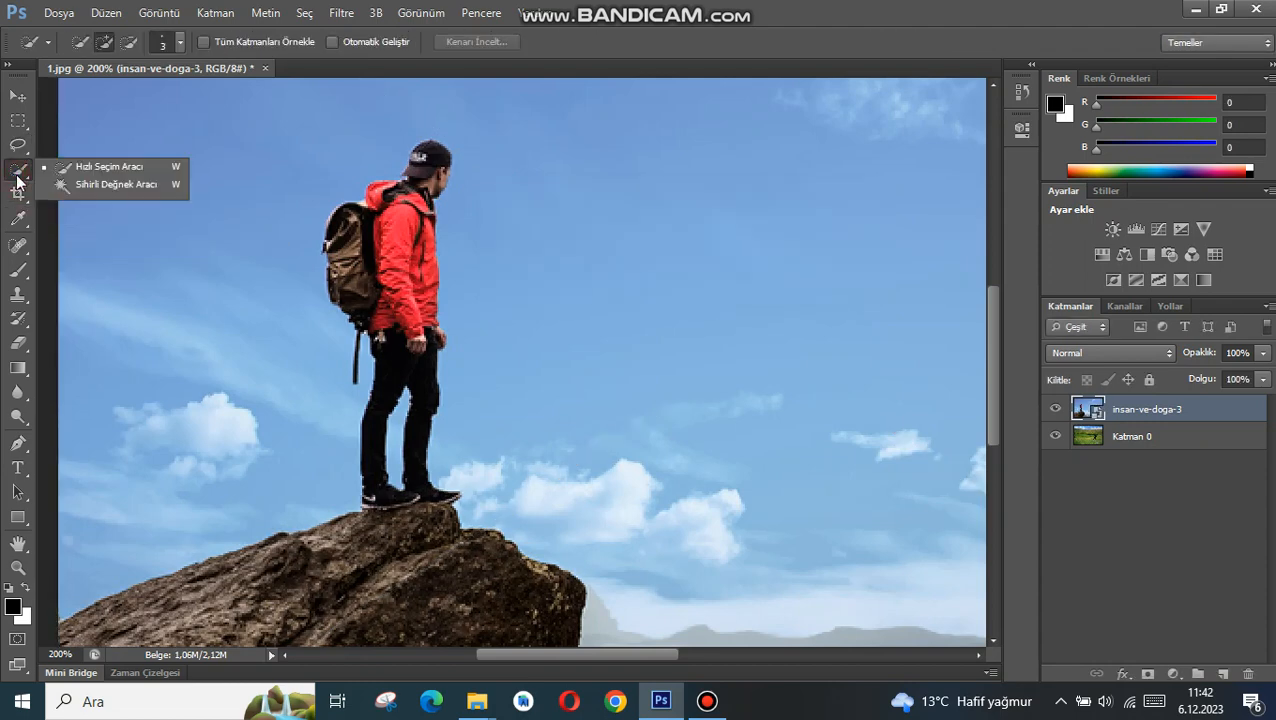
{"action": "left_click", "coordinate": [88, 170]}
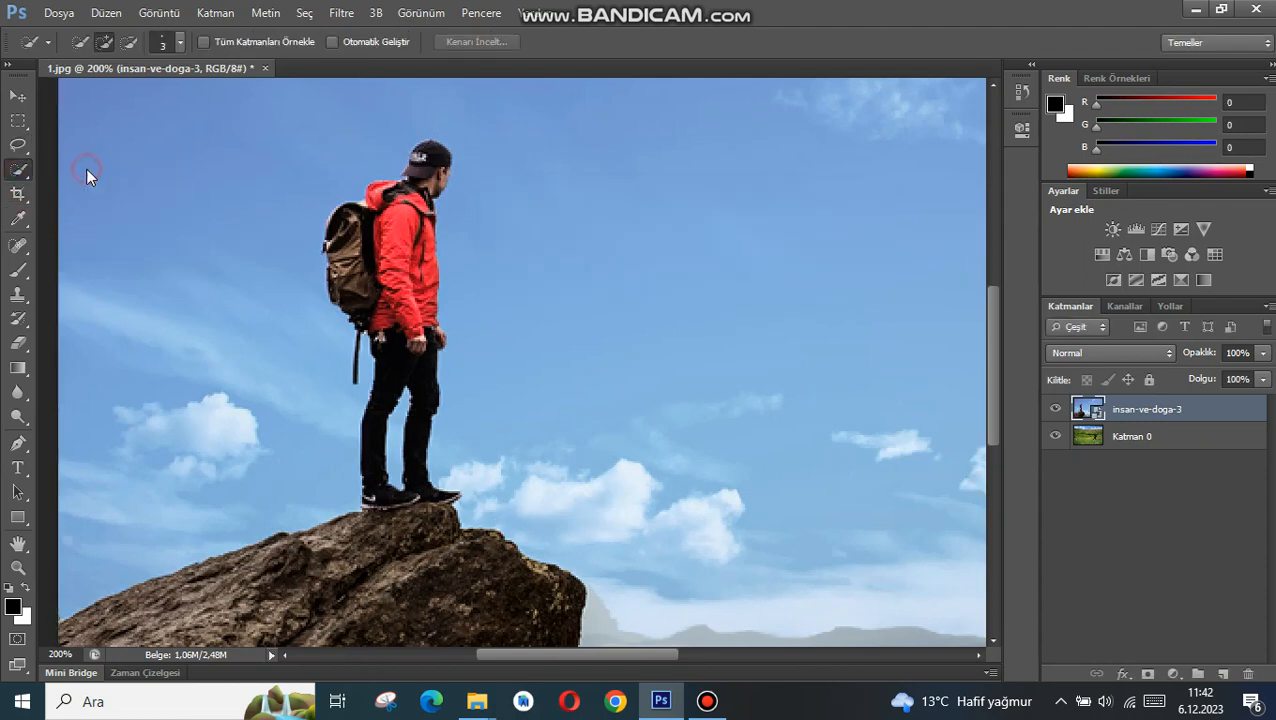
{"action": "left_click", "coordinate": [106, 44]}
{"action": "mouse_move", "coordinate": [433, 147]}
{"action": "left_mouse_down"}
{"action": "mouse_move", "coordinate": [396, 195]}
{"action": "mouse_move", "coordinate": [412, 188]}
{"action": "mouse_move", "coordinate": [406, 284]}
{"action": "mouse_move", "coordinate": [430, 412]}
{"action": "left_mouse_up"}
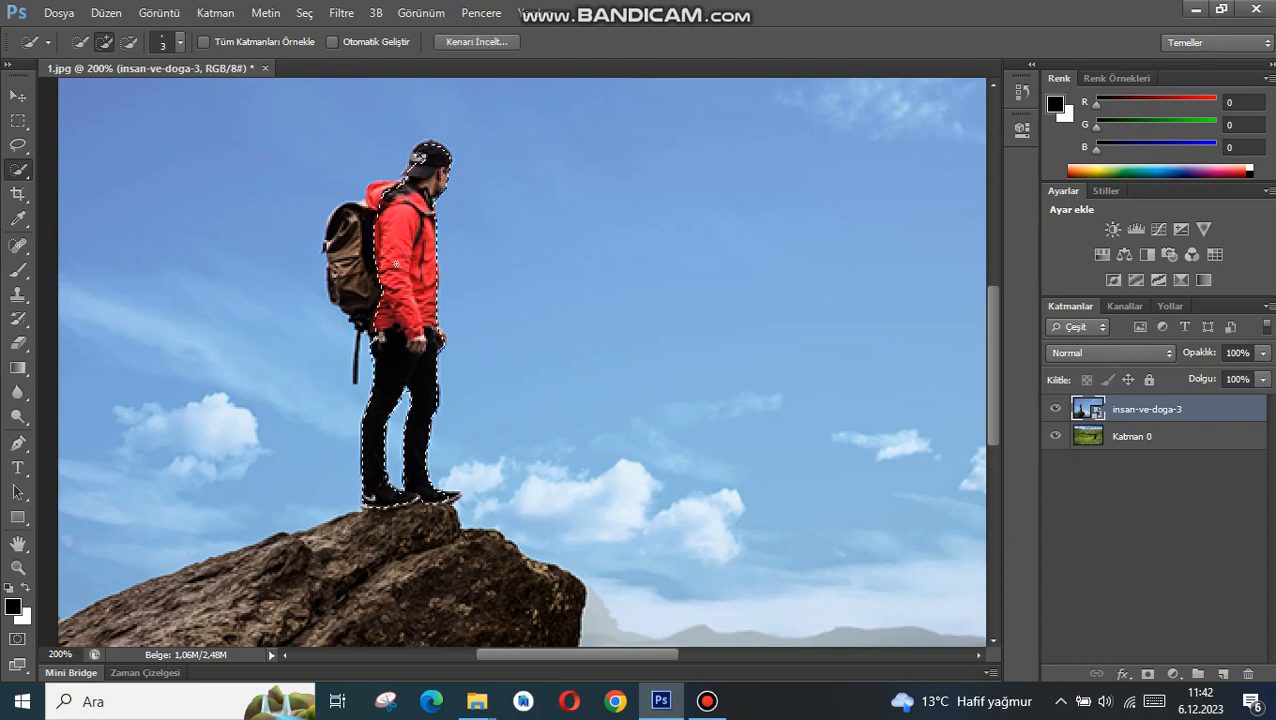
{"action": "left_click_drag", "start_coordinate": [363, 208], "coordinate": [346, 233]}
Add the backpack's outer edge and its hanging strap to the hiker selection
{"action": "left_click", "coordinate": [420, 14]}
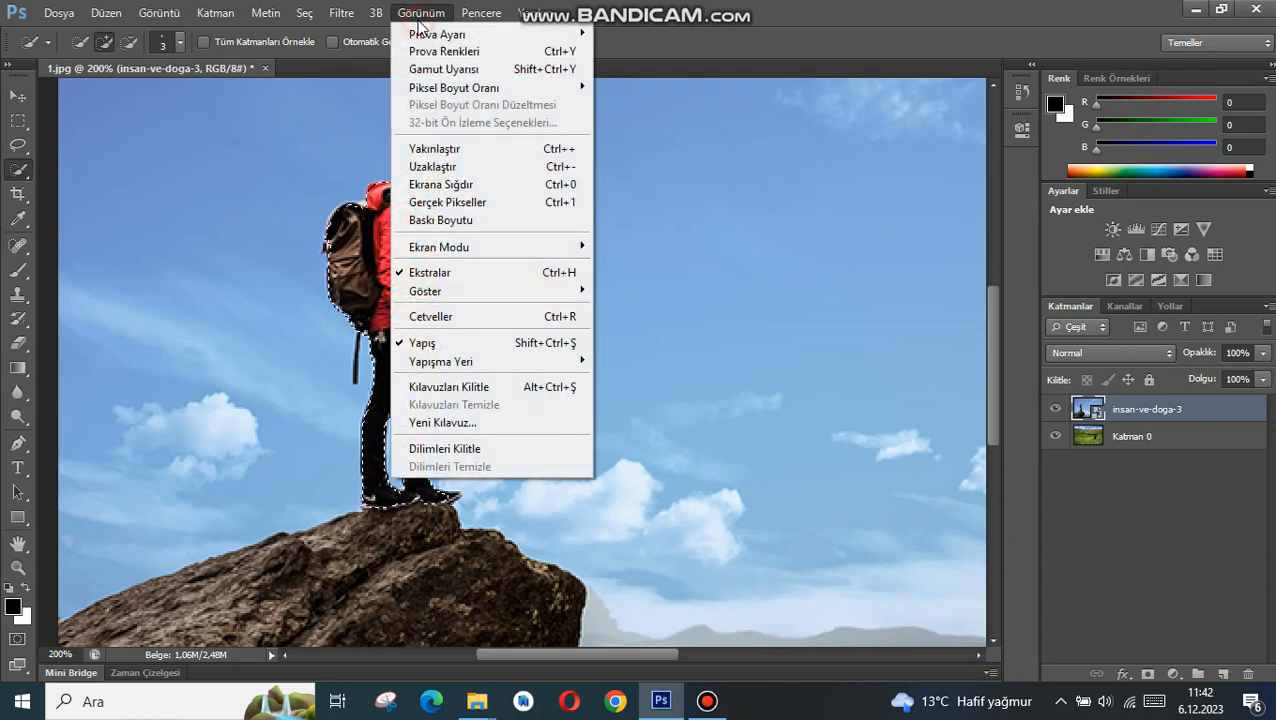
{"action": "left_click", "coordinate": [500, 150]}
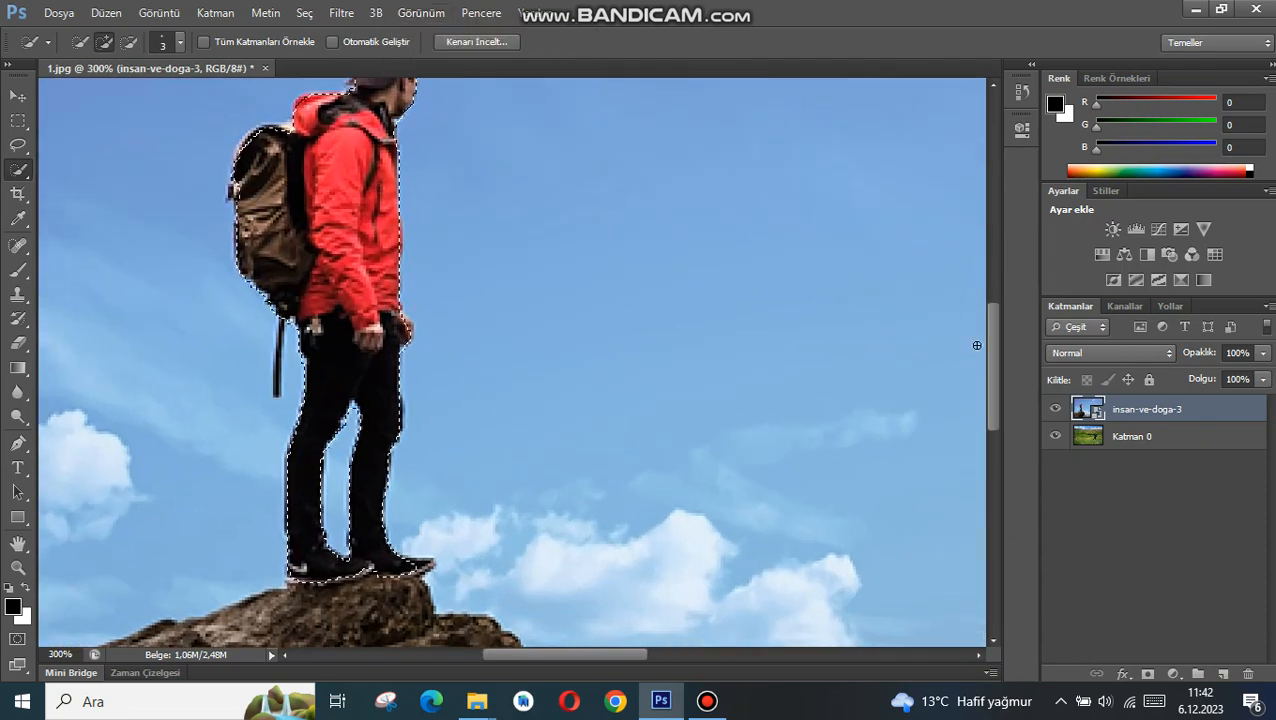
{"action": "scroll", "coordinate": [983, 320], "scroll_direction": "up", "scroll_amount": 5}
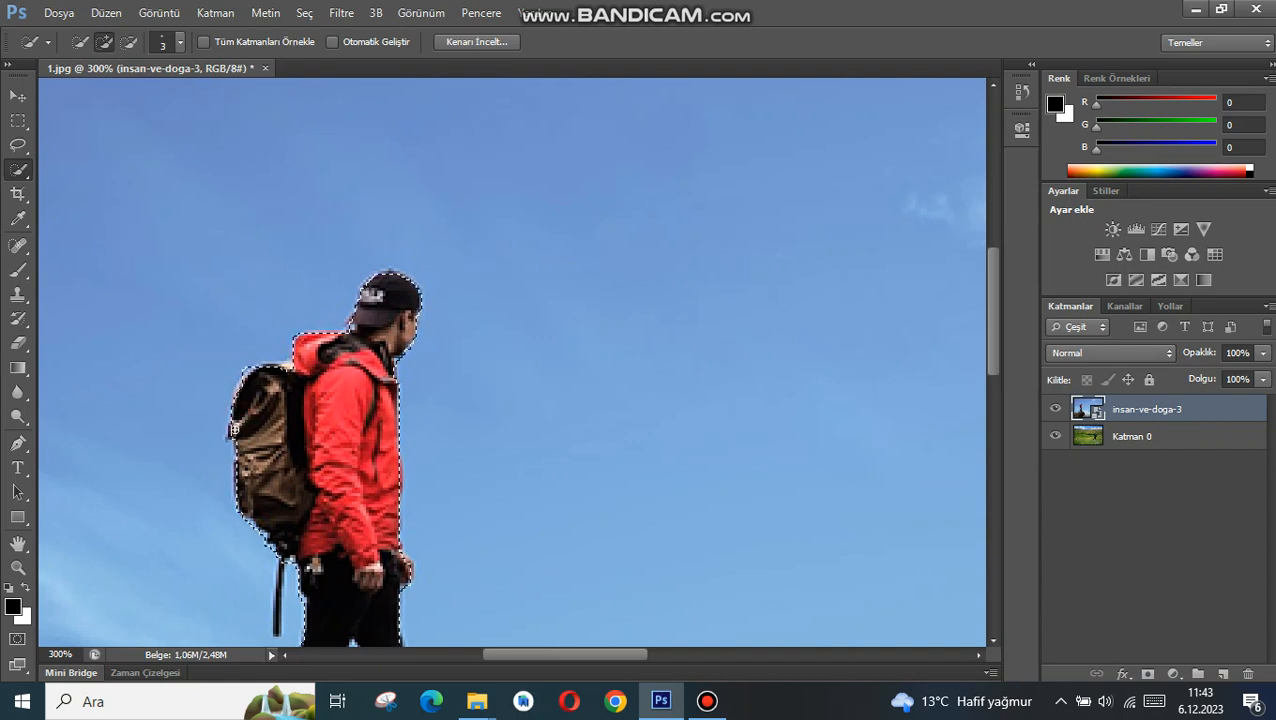
{"action": "scroll", "coordinate": [258, 428], "scroll_direction": "down", "scroll_amount": 2}
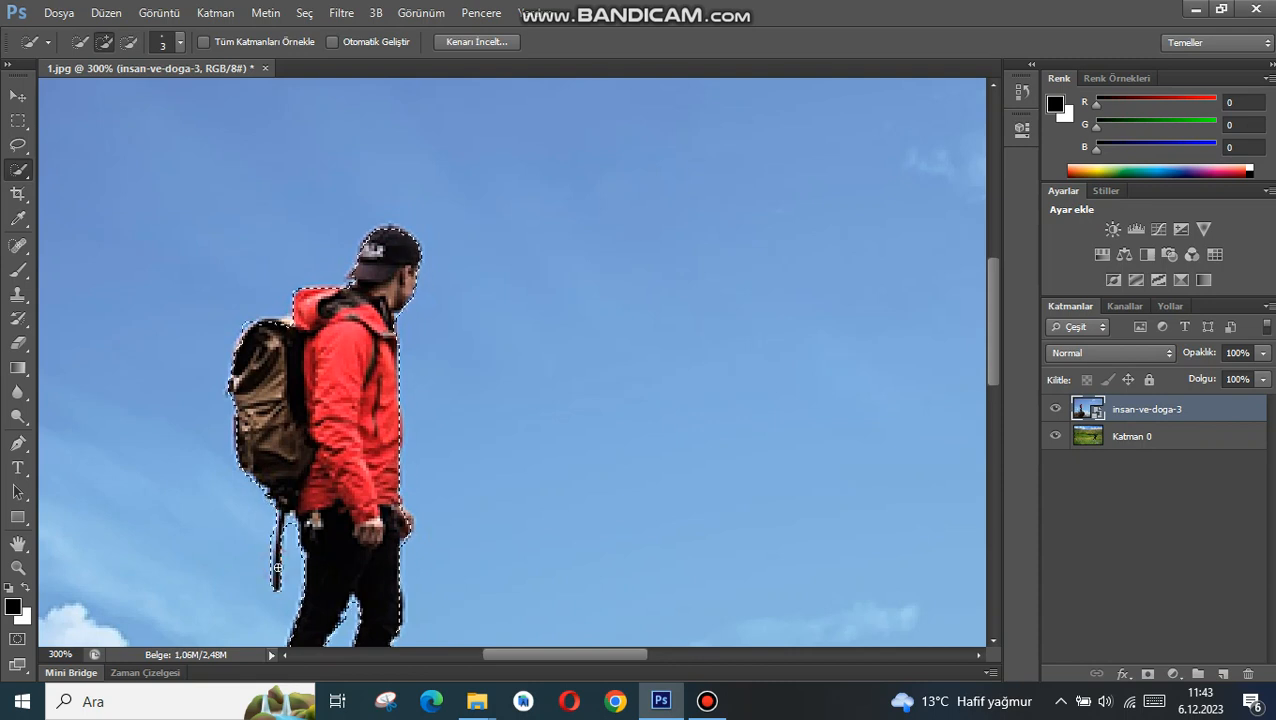
{"action": "left_click", "coordinate": [128, 44]}
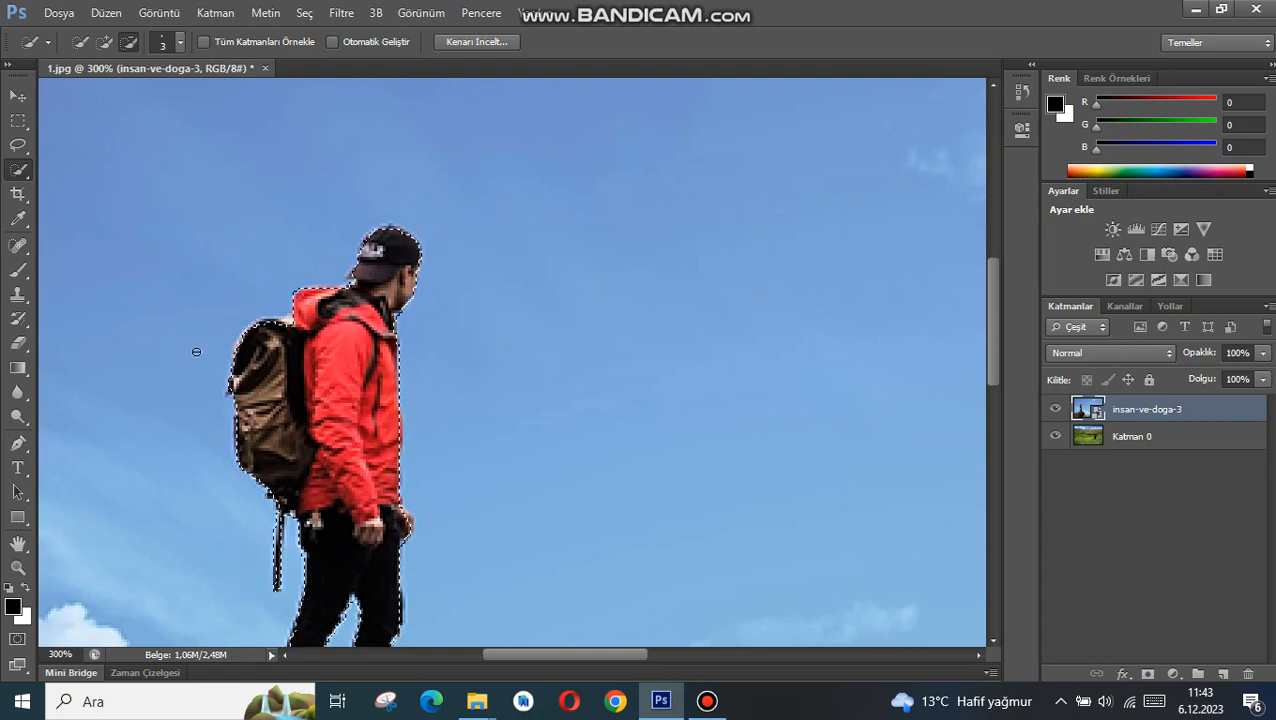
{"action": "scroll", "coordinate": [507, 401], "scroll_direction": "down", "scroll_amount": 5}
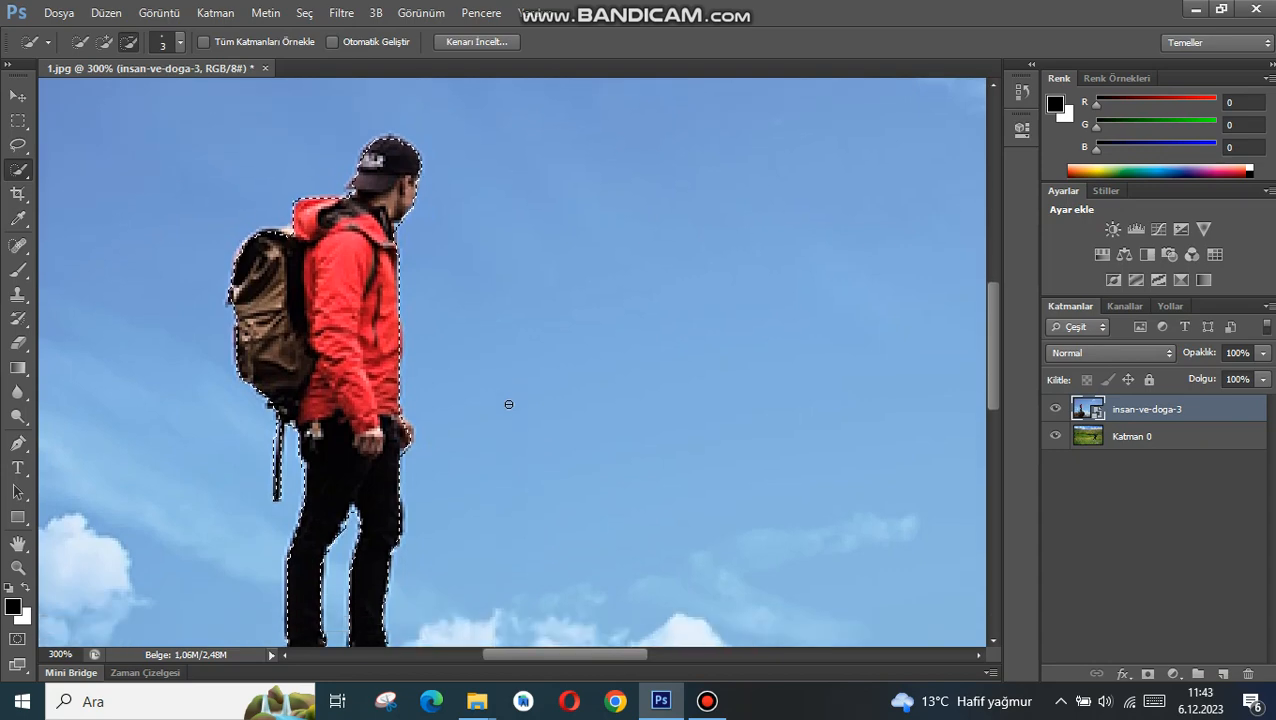
{"action": "scroll", "coordinate": [508, 403], "scroll_direction": "down", "scroll_amount": 3}
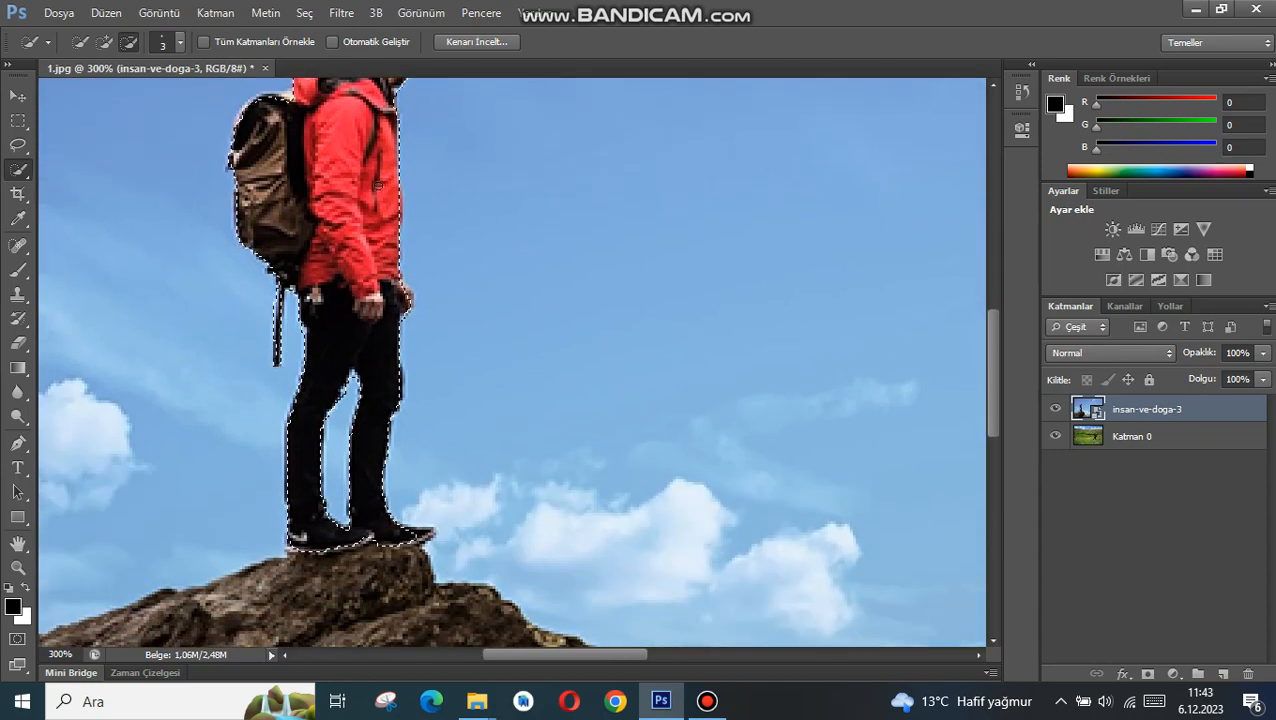
{"action": "left_click", "coordinate": [150, 14]}
{"action": "mouse_move", "coordinate": [105, 15]}
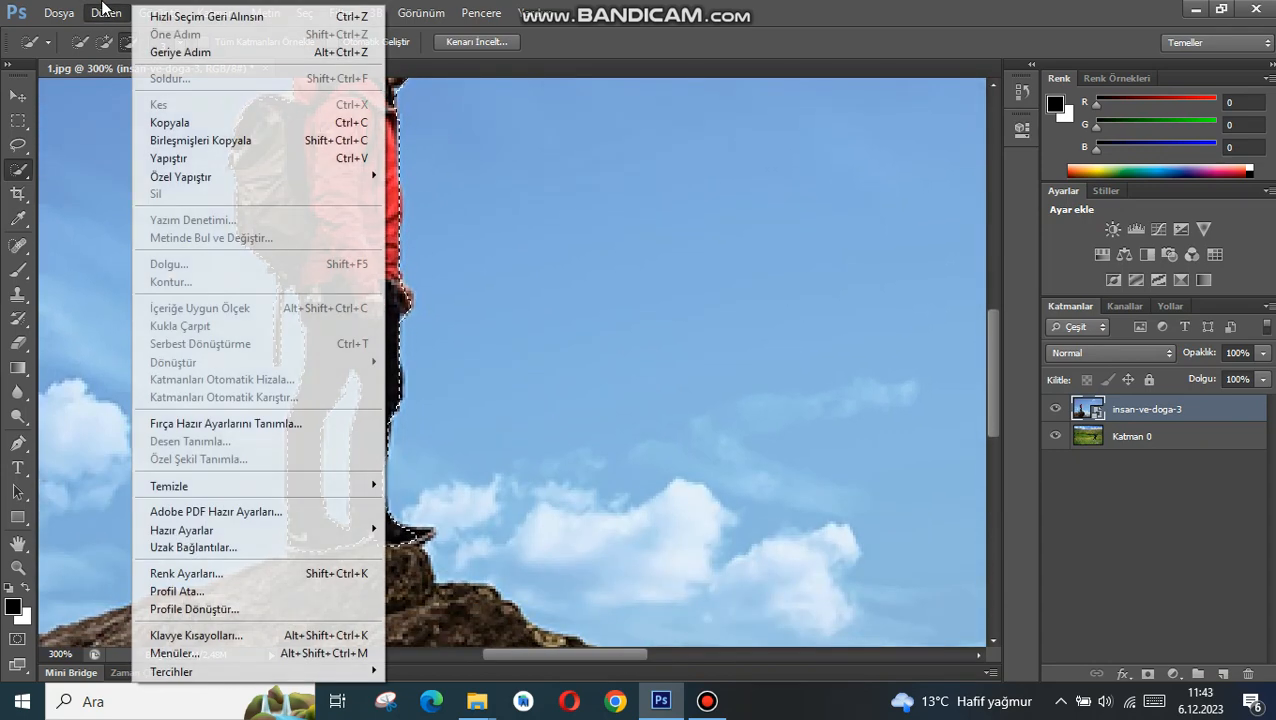
Add the front shoe's tip and the entire rock under the hiker to the selection
{"action": "left_click", "coordinate": [105, 42]}
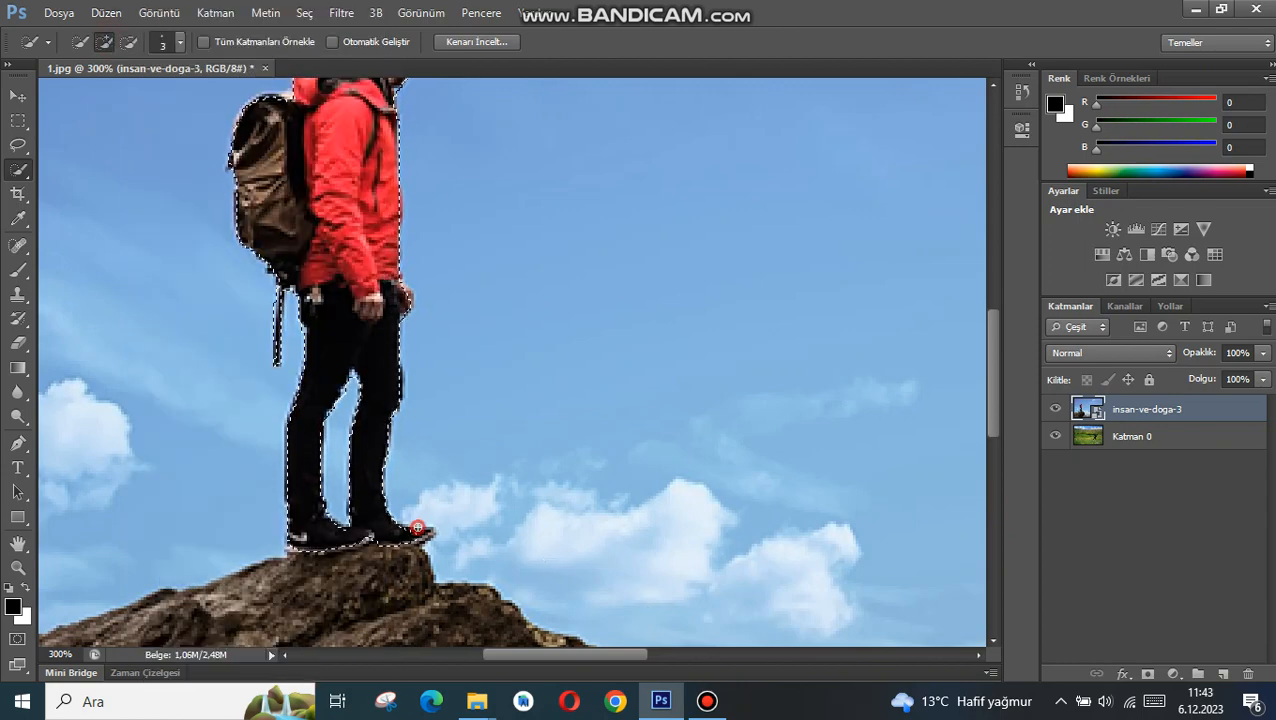
{"action": "mouse_move", "coordinate": [550, 638]}
{"action": "left_mouse_down"}
{"action": "mouse_move", "coordinate": [359, 602]}
{"action": "mouse_move", "coordinate": [352, 575]}
{"action": "mouse_move", "coordinate": [91, 641]}
{"action": "left_mouse_up"}
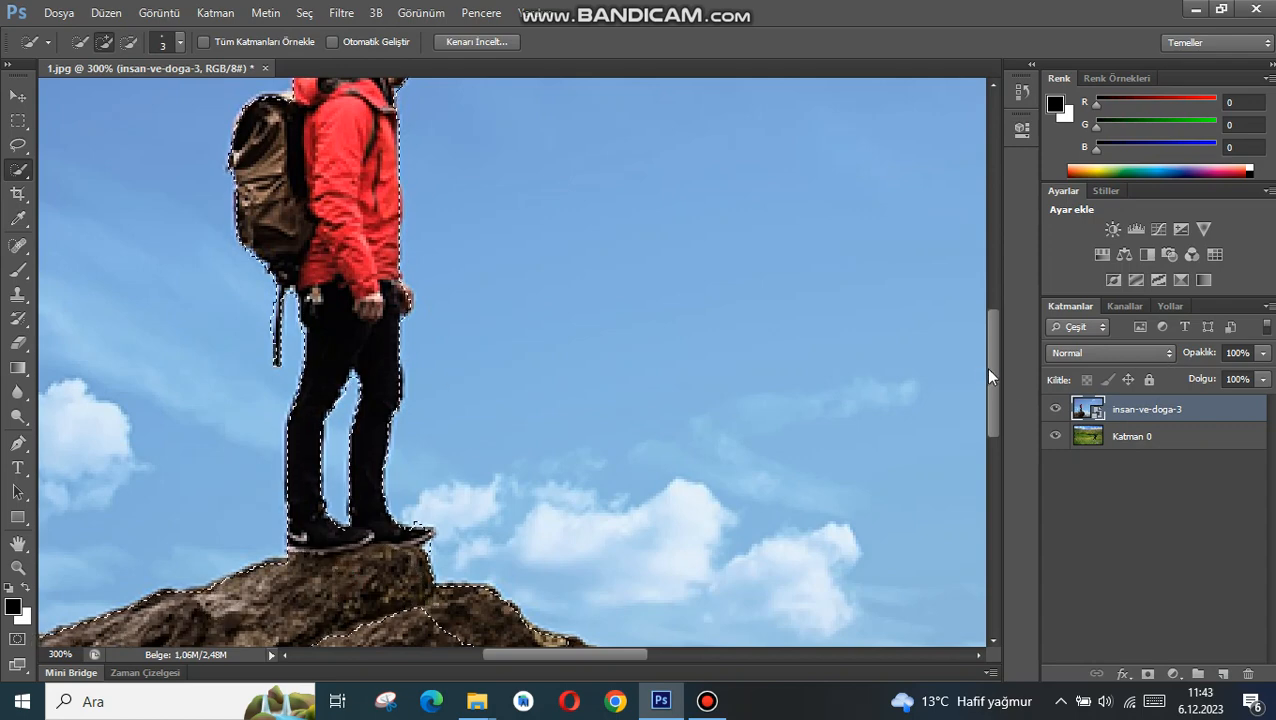
{"action": "left_click_drag", "start_coordinate": [990, 367], "coordinate": [1019, 475]}
{"action": "mouse_move", "coordinate": [566, 194]}
{"action": "left_mouse_down"}
{"action": "mouse_move", "coordinate": [608, 217]}
{"action": "mouse_move", "coordinate": [609, 248]}
{"action": "mouse_move", "coordinate": [594, 302]}
{"action": "mouse_move", "coordinate": [548, 361]}
{"action": "left_mouse_up"}
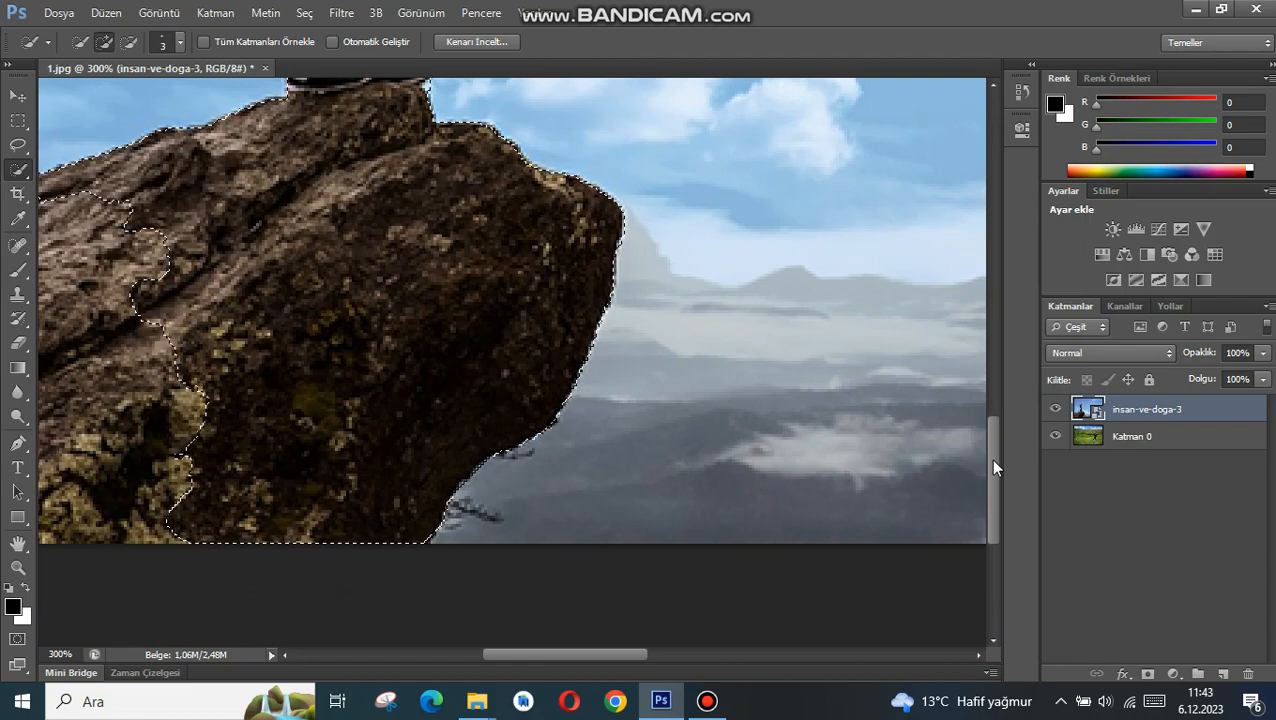
{"action": "left_click_drag", "start_coordinate": [990, 459], "coordinate": [989, 429]}
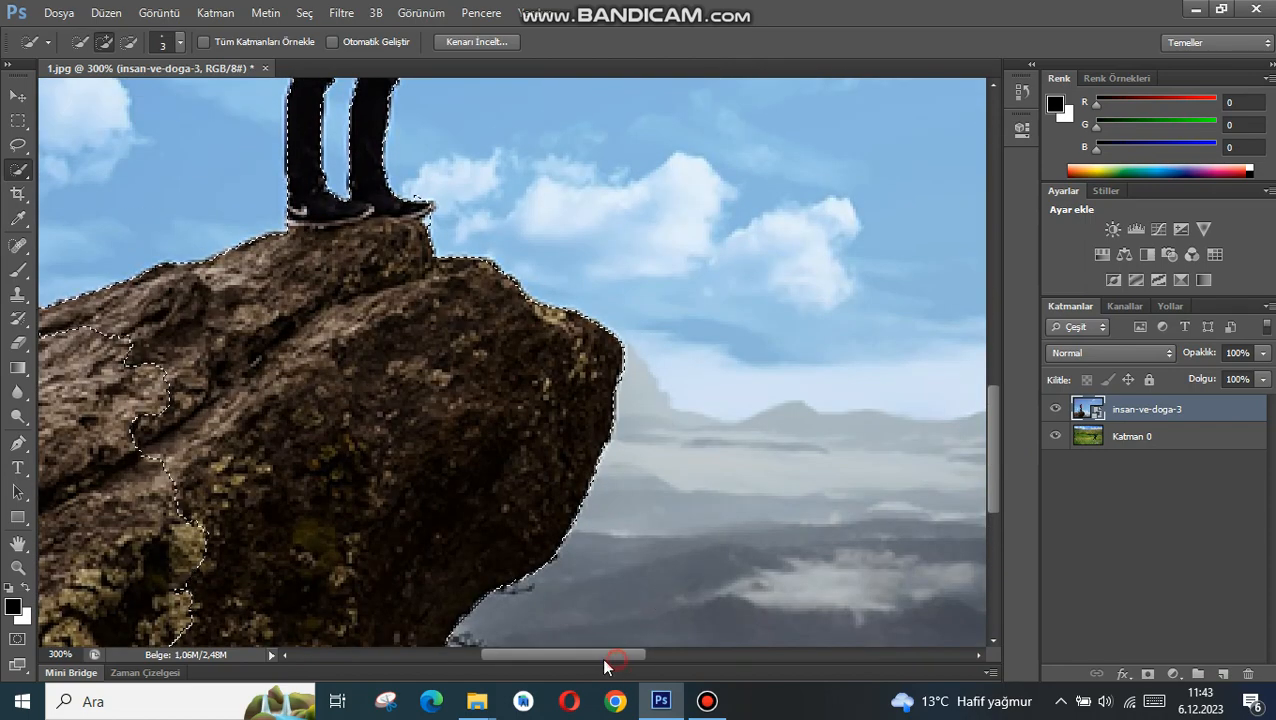
{"action": "left_click_drag", "start_coordinate": [604, 655], "coordinate": [483, 655]}
{"action": "left_click_drag", "start_coordinate": [744, 372], "coordinate": [764, 444]}
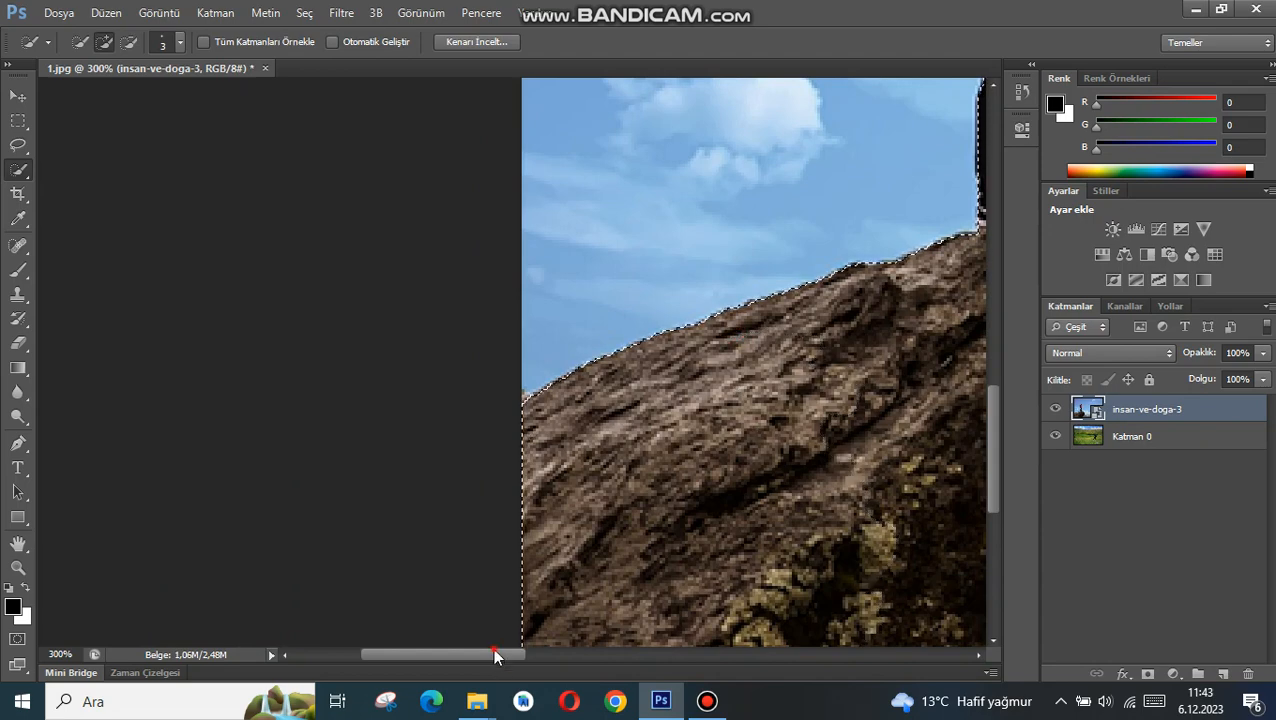
{"action": "left_click_drag", "start_coordinate": [493, 654], "coordinate": [598, 648]}
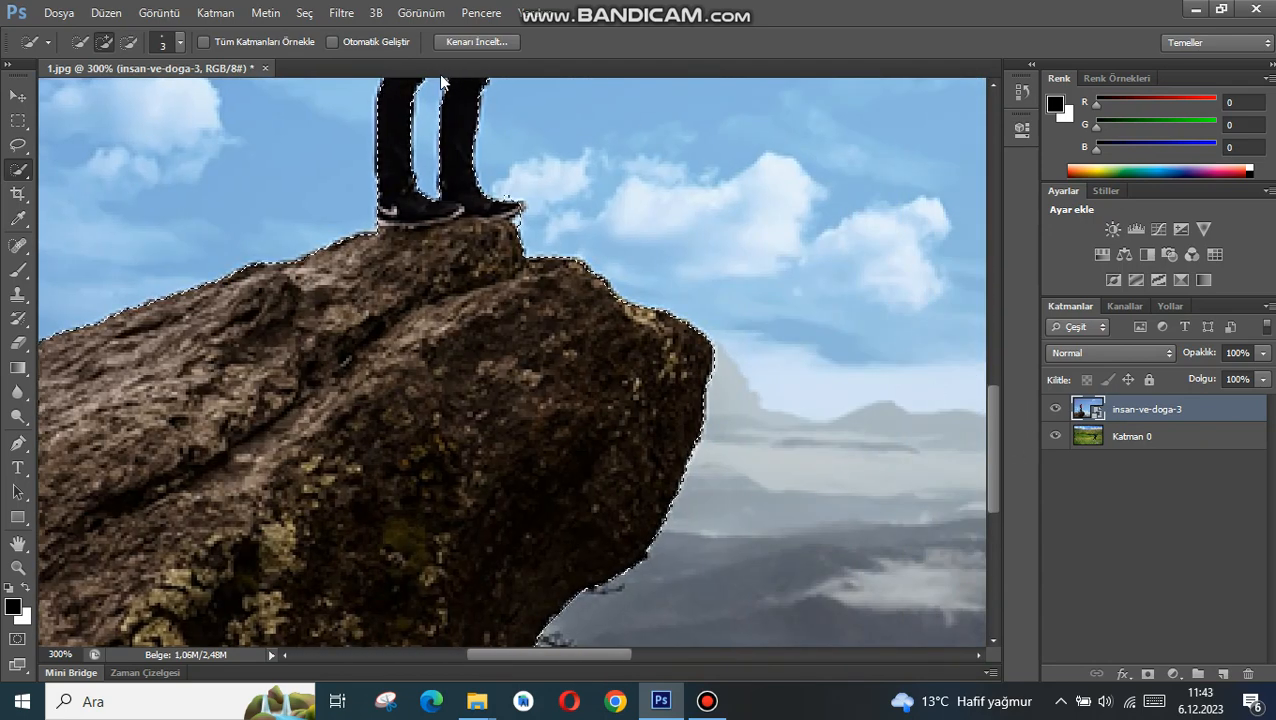
Mask the insan-ve-doga-3 layer with the current selection to hide everything around the hiker and the rock
{"action": "left_click", "coordinate": [421, 13]}
{"action": "left_click", "coordinate": [506, 168]}
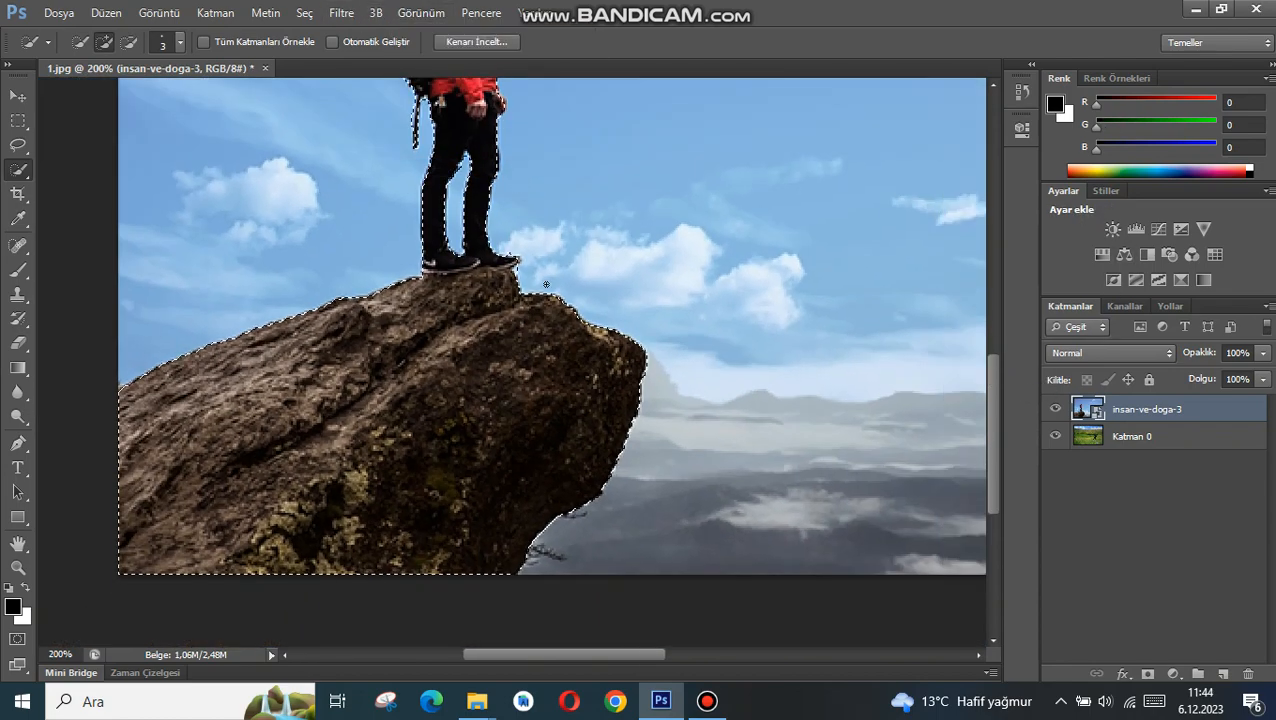
{"action": "scroll", "coordinate": [500, 178], "scroll_direction": "up", "scroll_amount": 3}
{"action": "scroll", "coordinate": [512, 508], "scroll_direction": "up", "scroll_amount": 3}
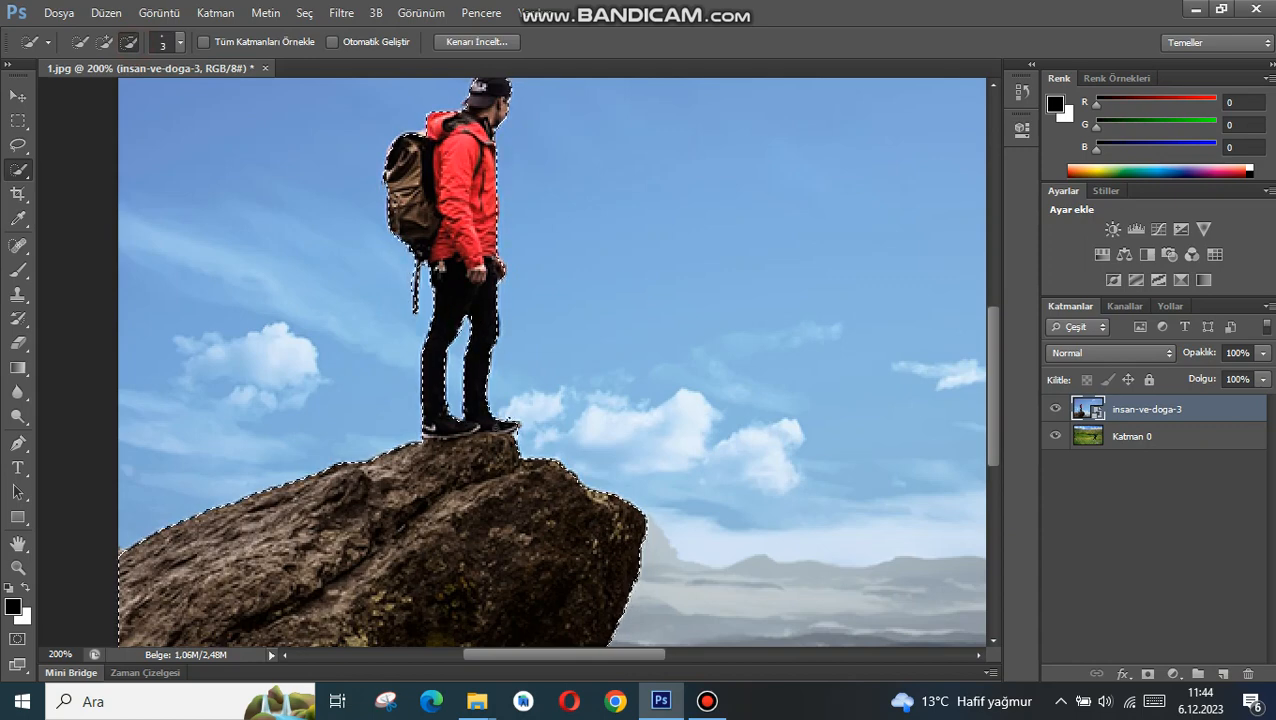
{"action": "scroll", "coordinate": [467, 305], "scroll_direction": "up", "scroll_amount": 1}
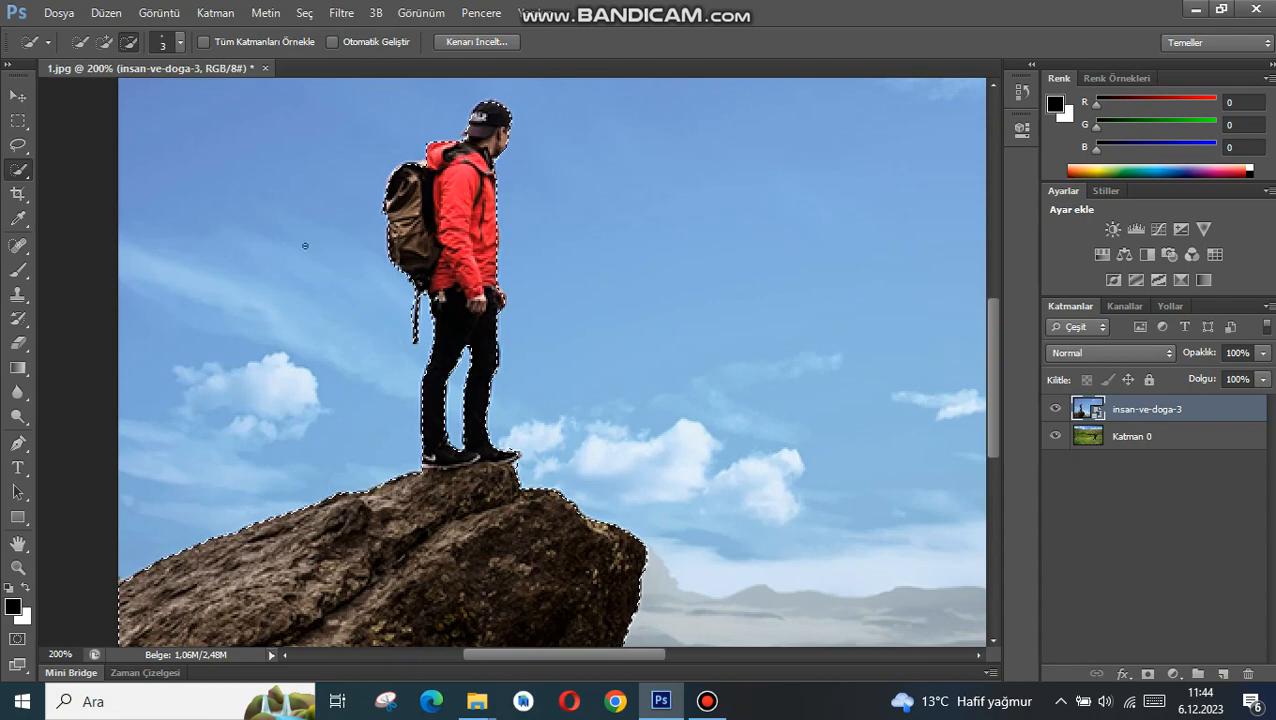
{"action": "left_click", "coordinate": [103, 43]}
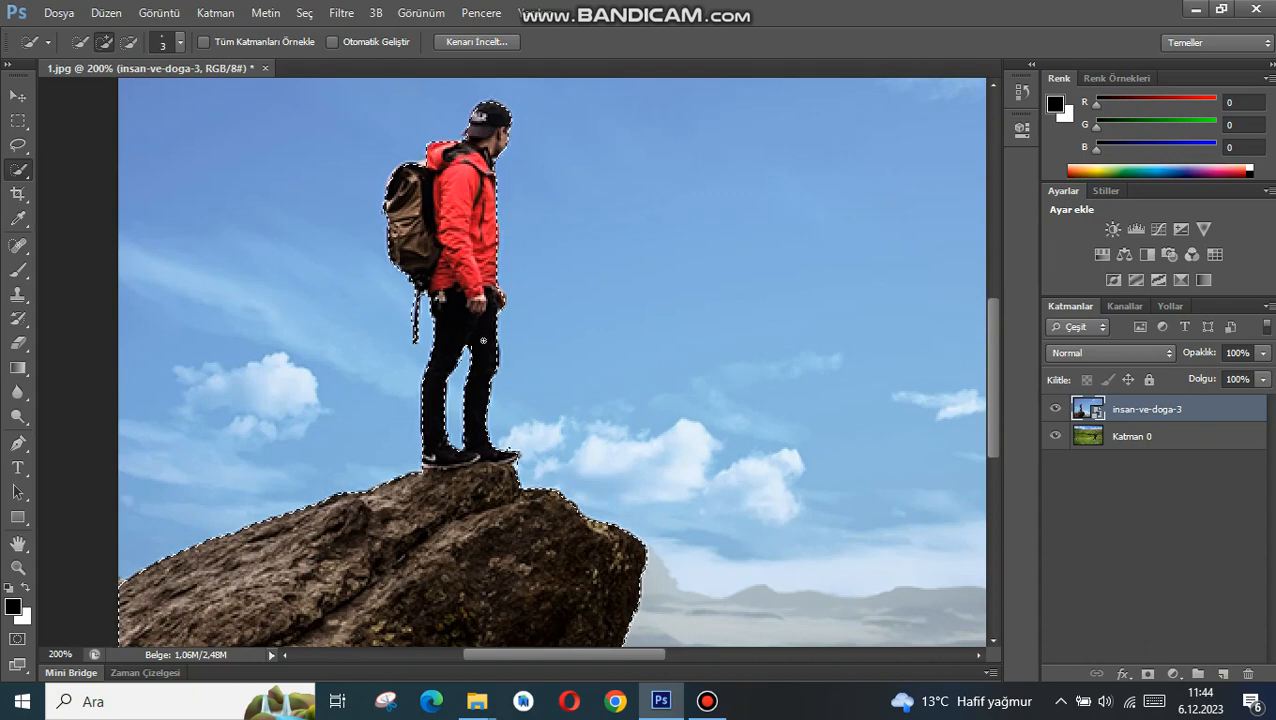
{"action": "left_click", "coordinate": [1148, 675]}
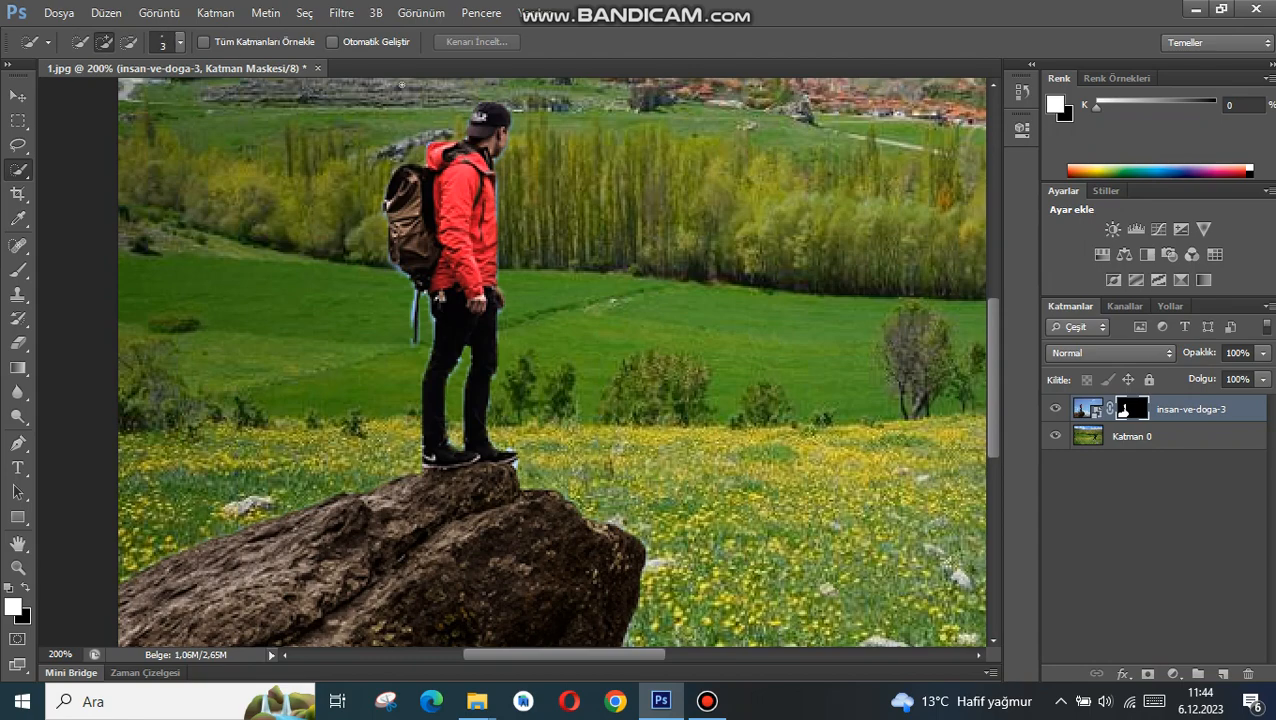
{"action": "left_click", "coordinate": [430, 12]}
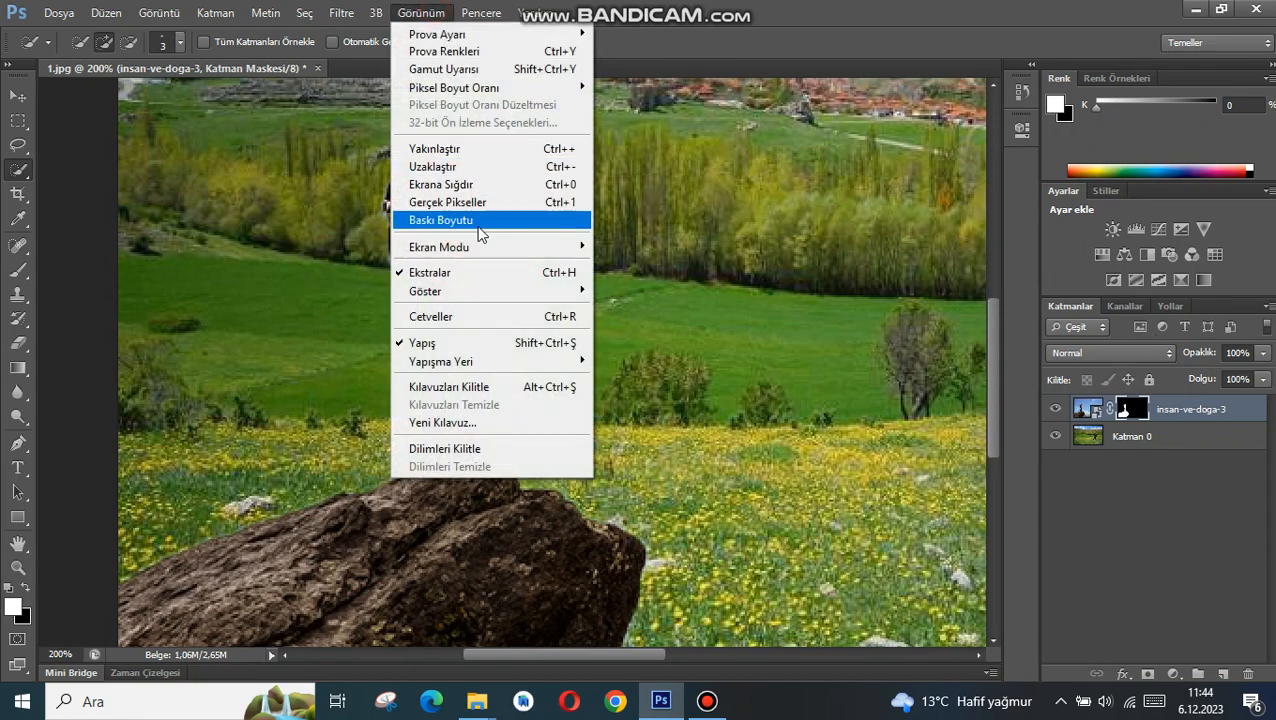
{"action": "left_click", "coordinate": [505, 166]}
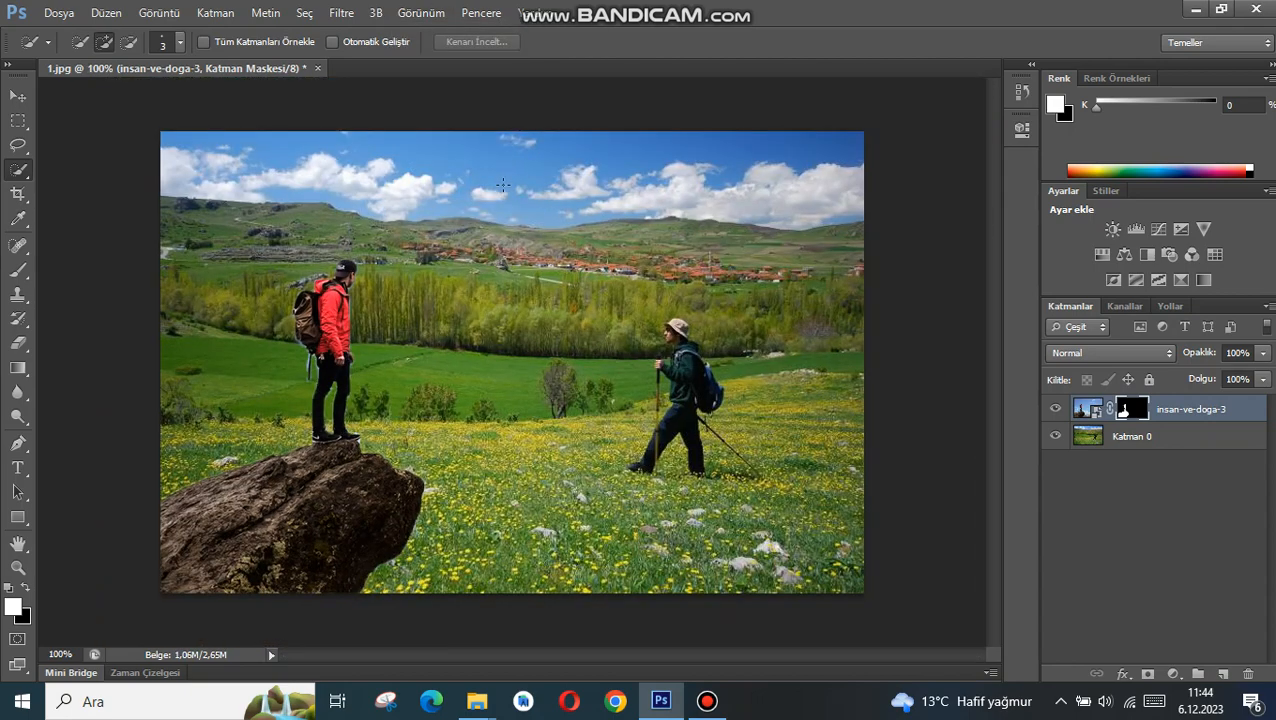